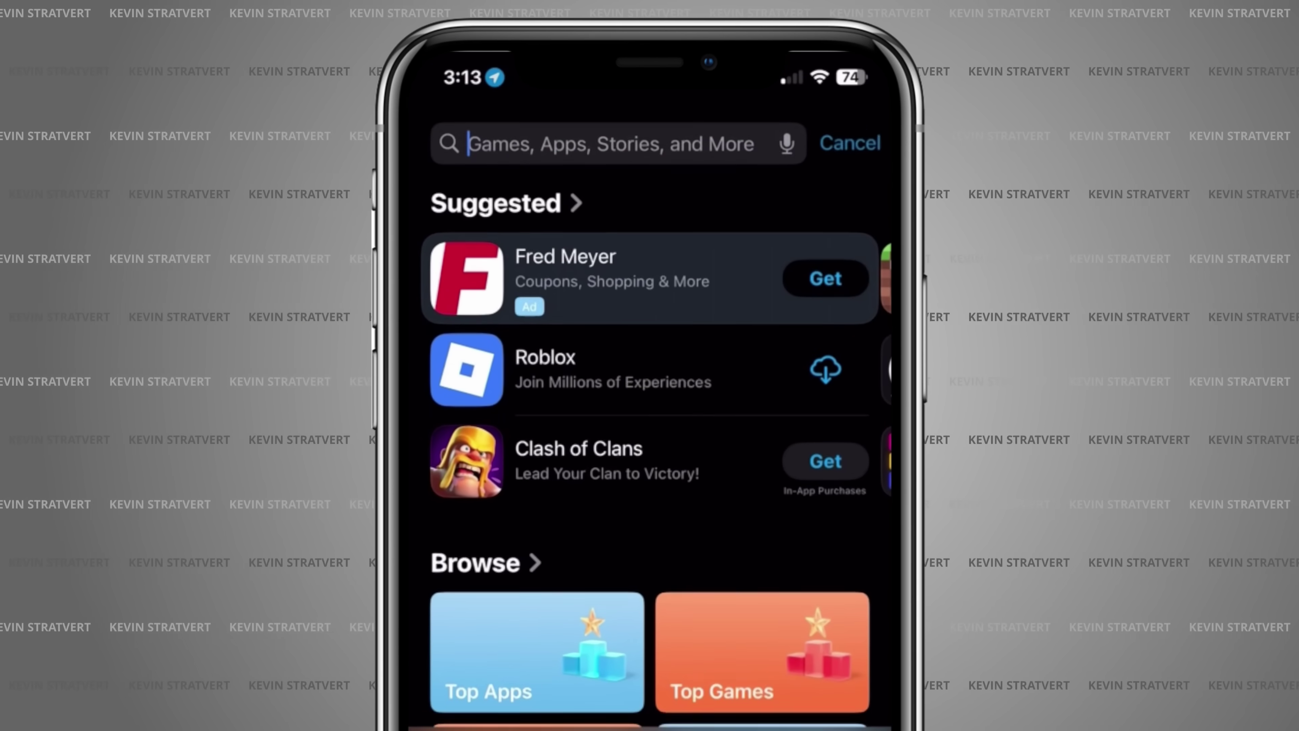
Search the App Store for 'Chatgpt', open OpenAI's ChatGPT app page and browse its Preview
type("Chatgpt")
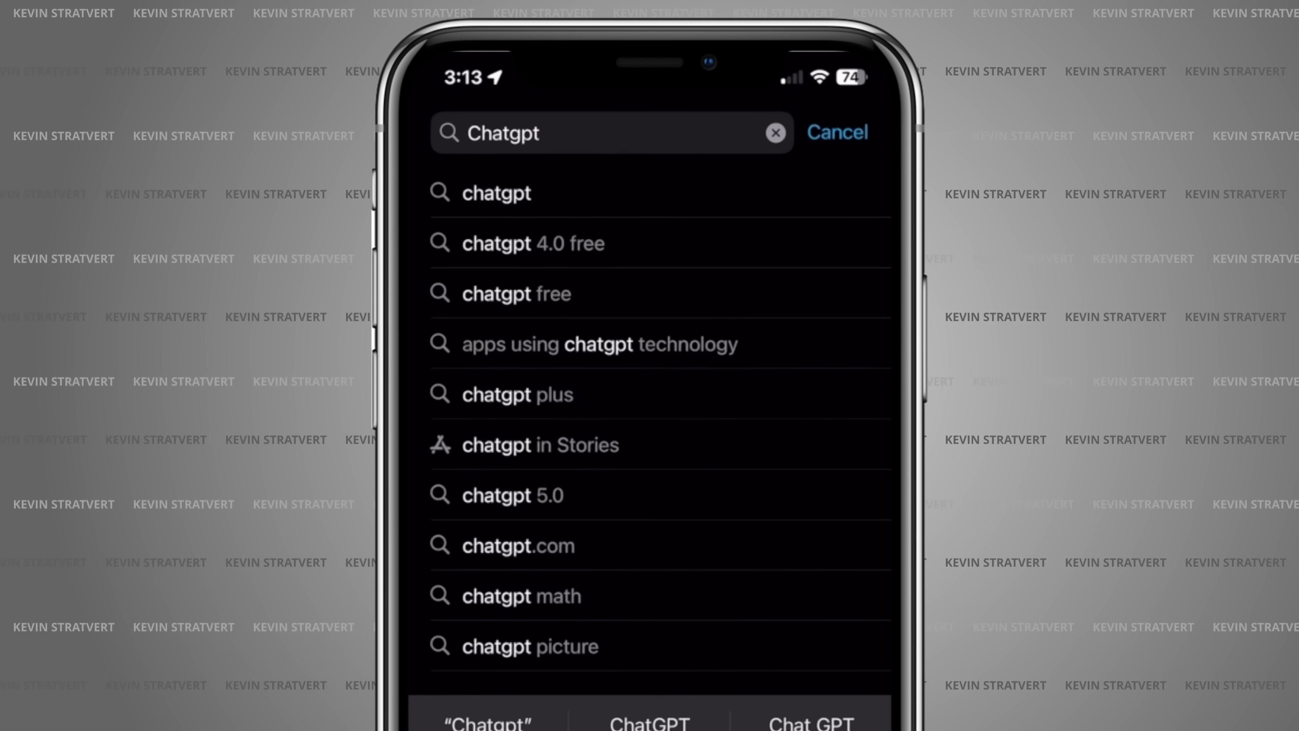
left_click(496, 193)
left_click(507, 227)
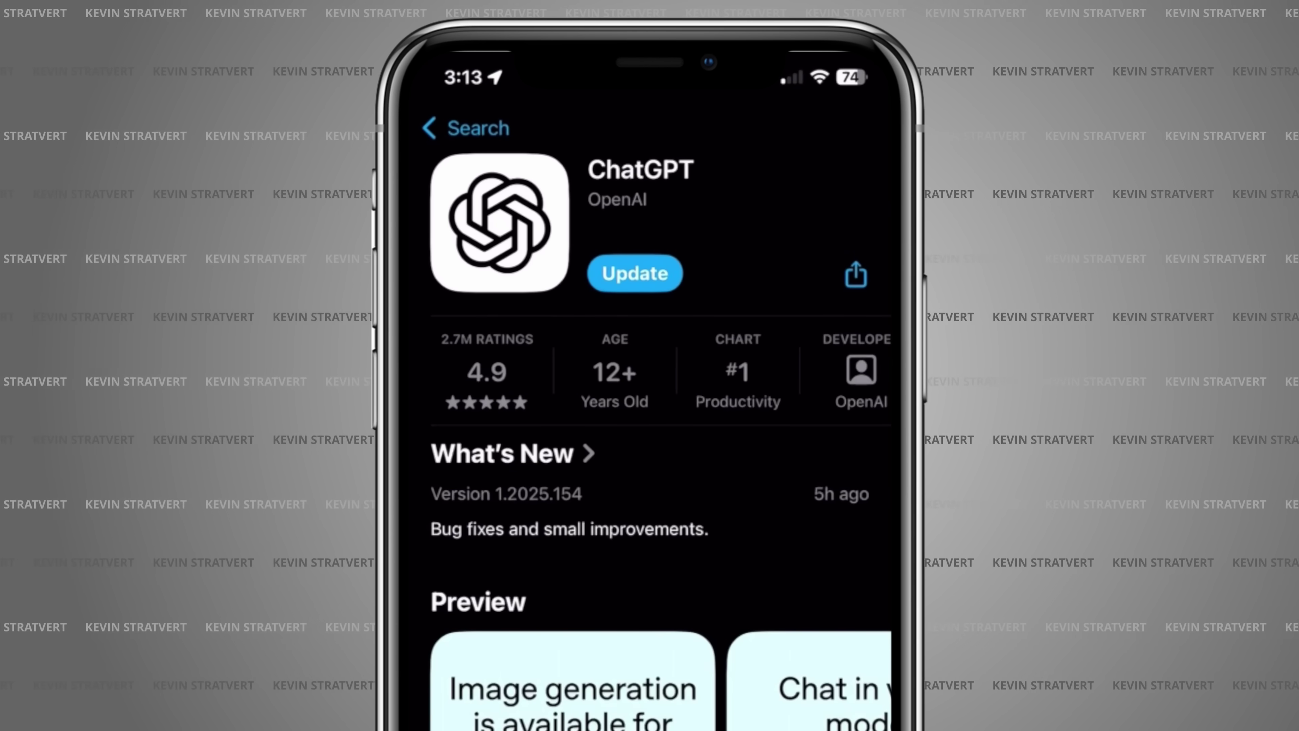
scroll(650, 409, "down", 2)
scroll(649, 410, "down", 5)
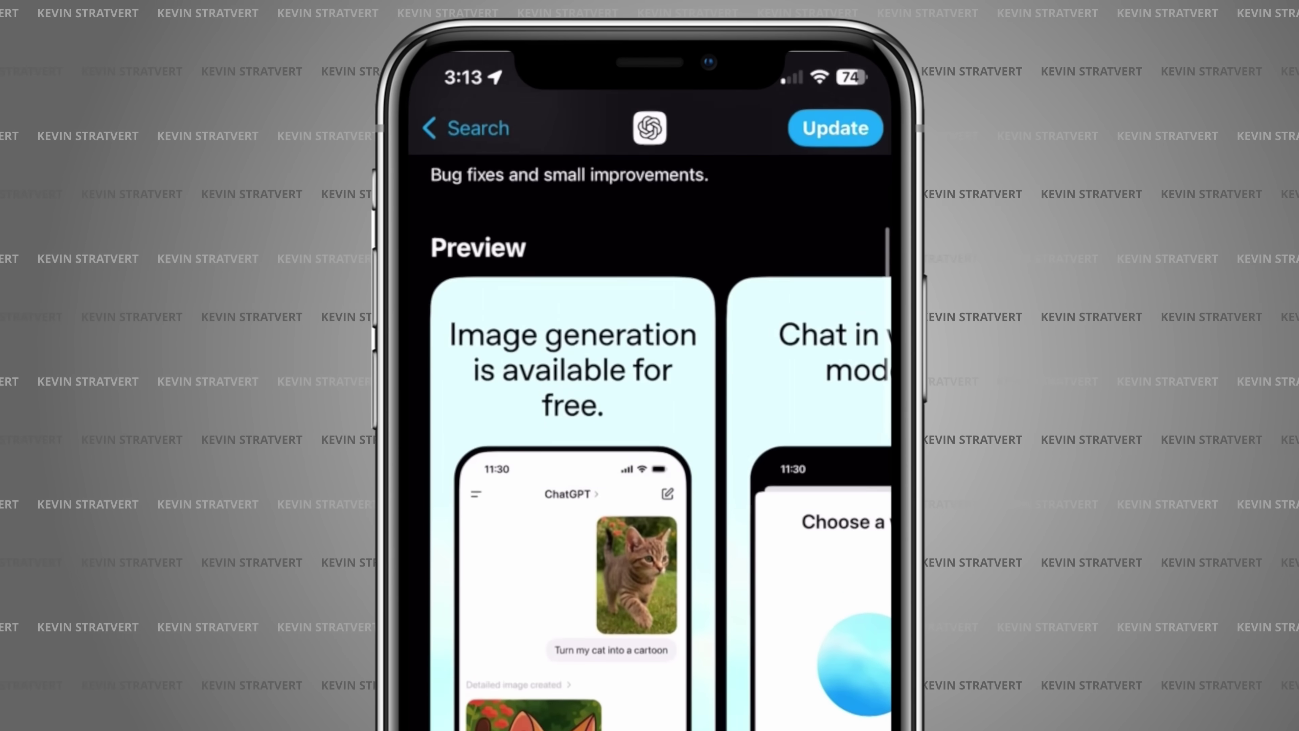
scroll(659, 461, "right", 3)
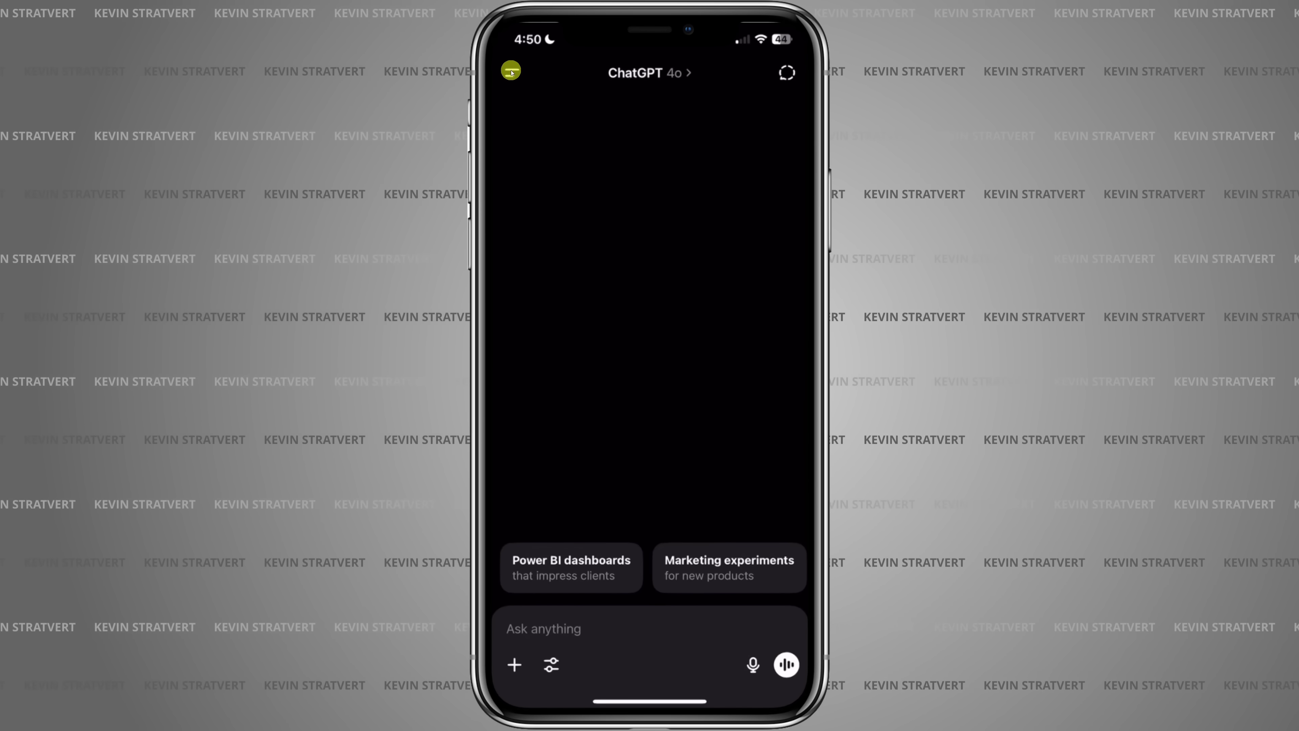
In Settings, change the voice-mode voice from Ember to Maple
left_click(510, 71)
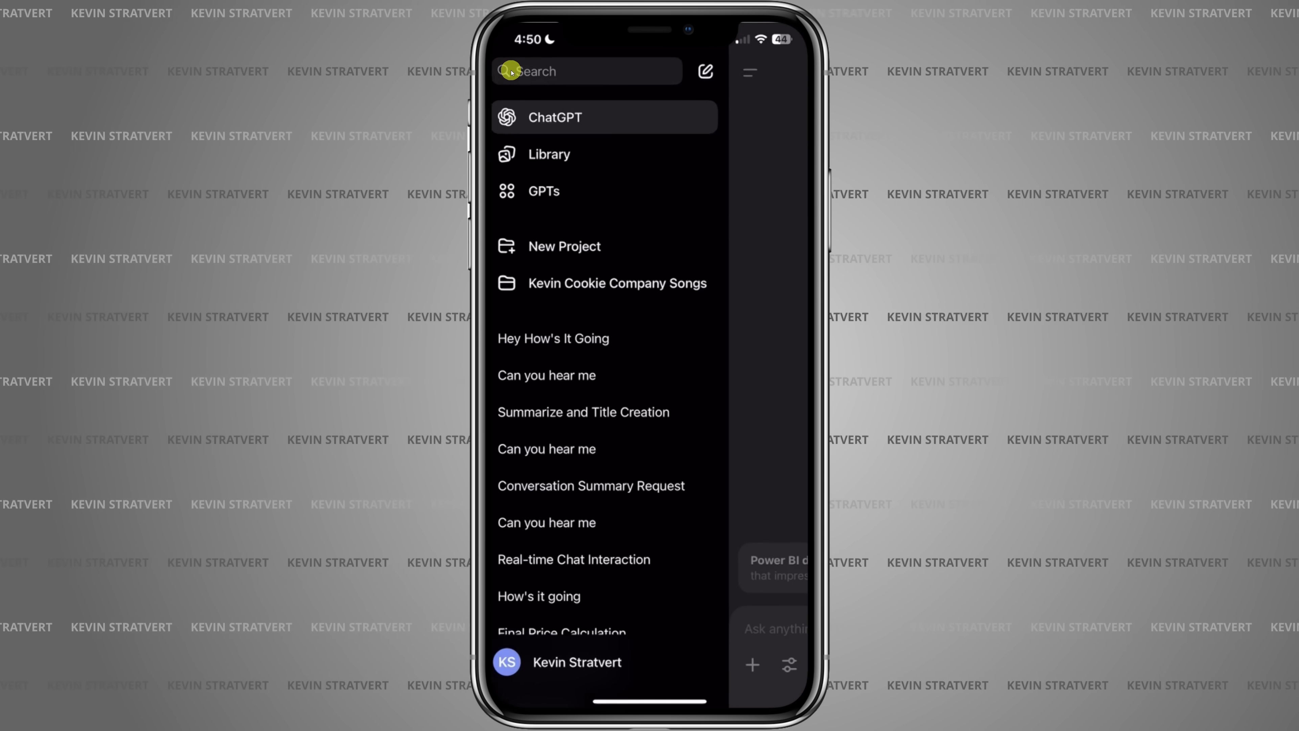
left_click(584, 662)
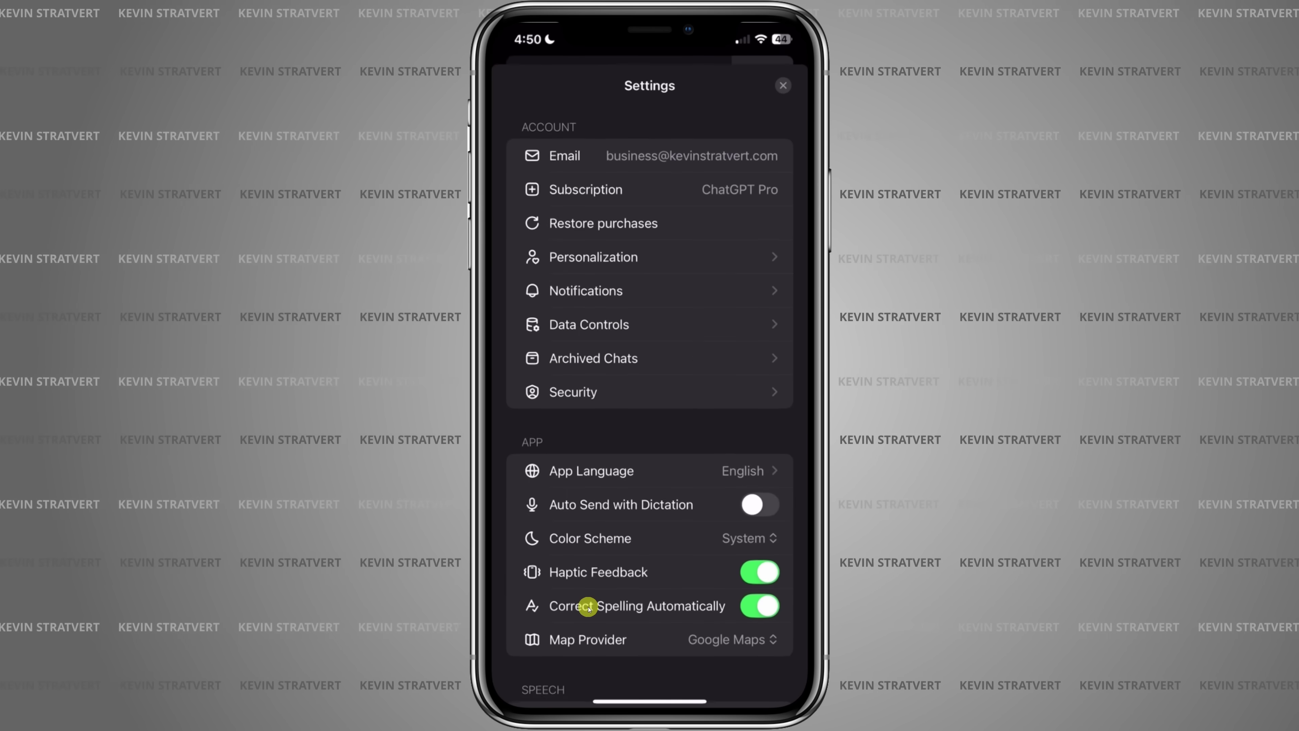
left_click_drag(666, 464, 663, 217)
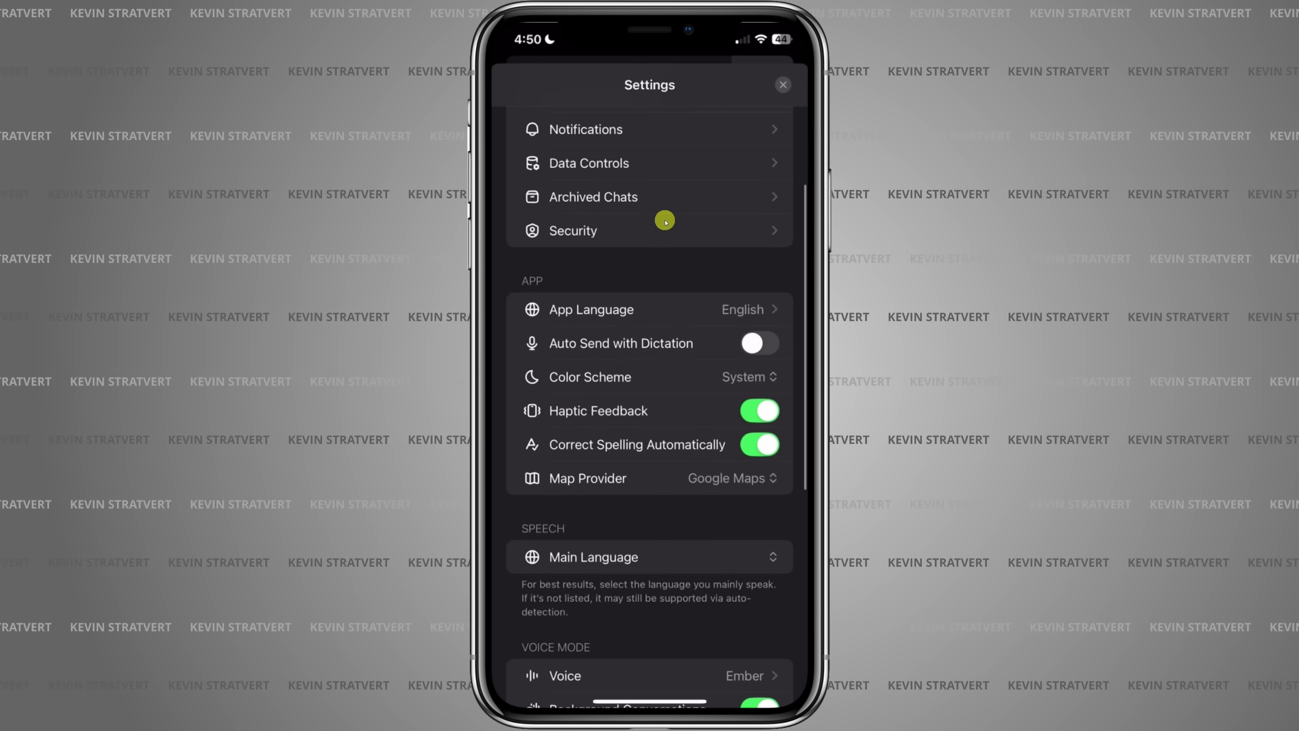
left_click_drag(655, 479, 661, 171)
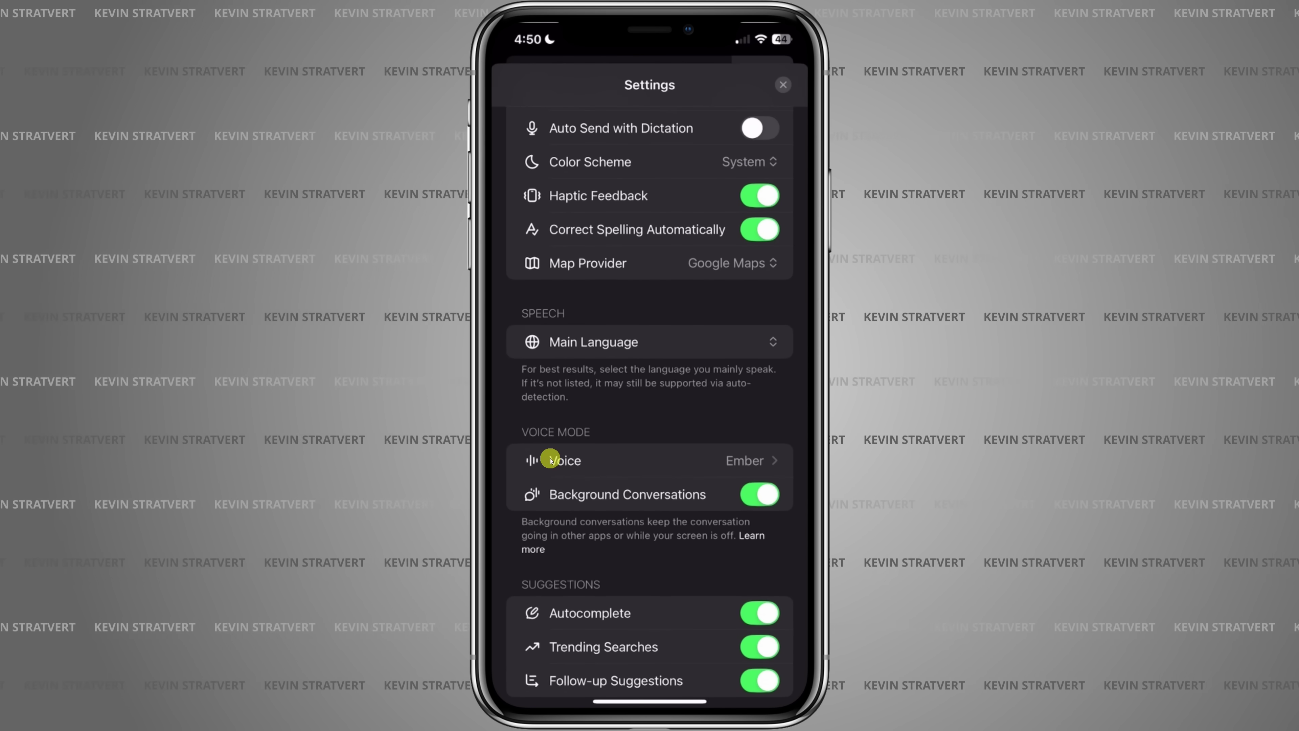
left_click(603, 459)
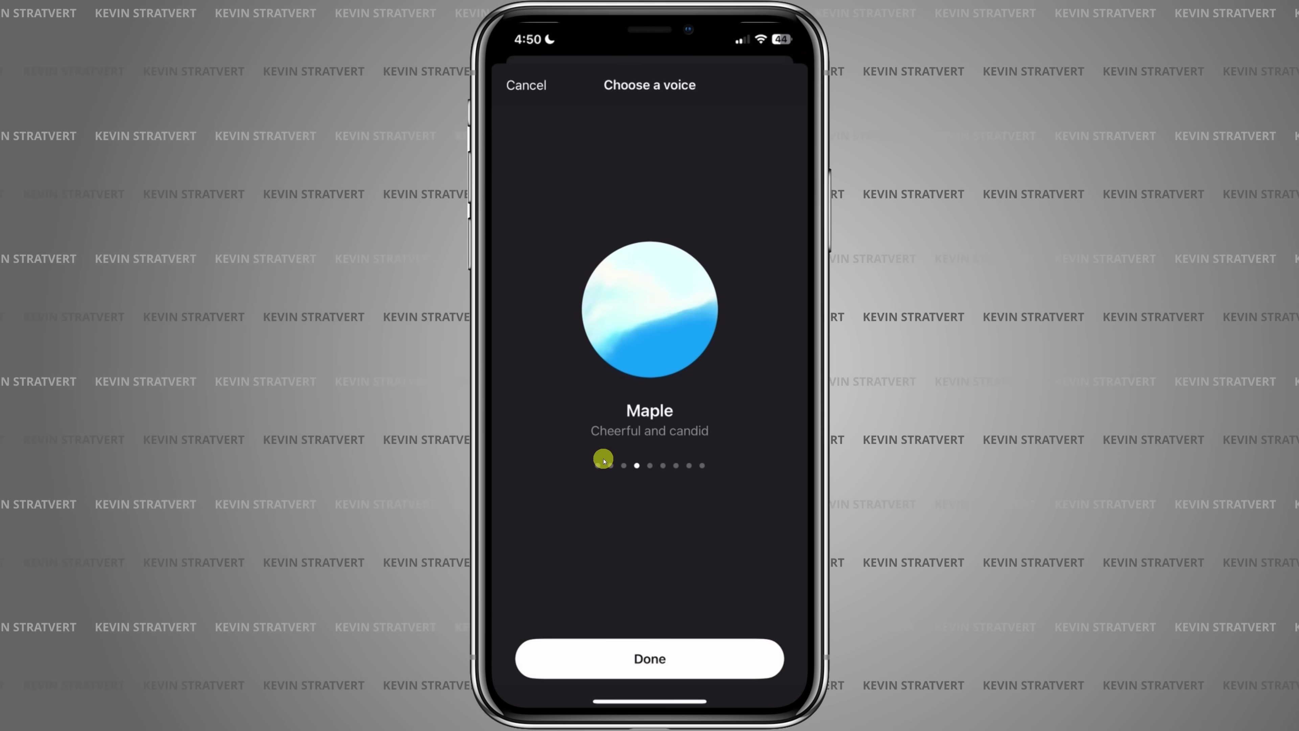
left_click(638, 658)
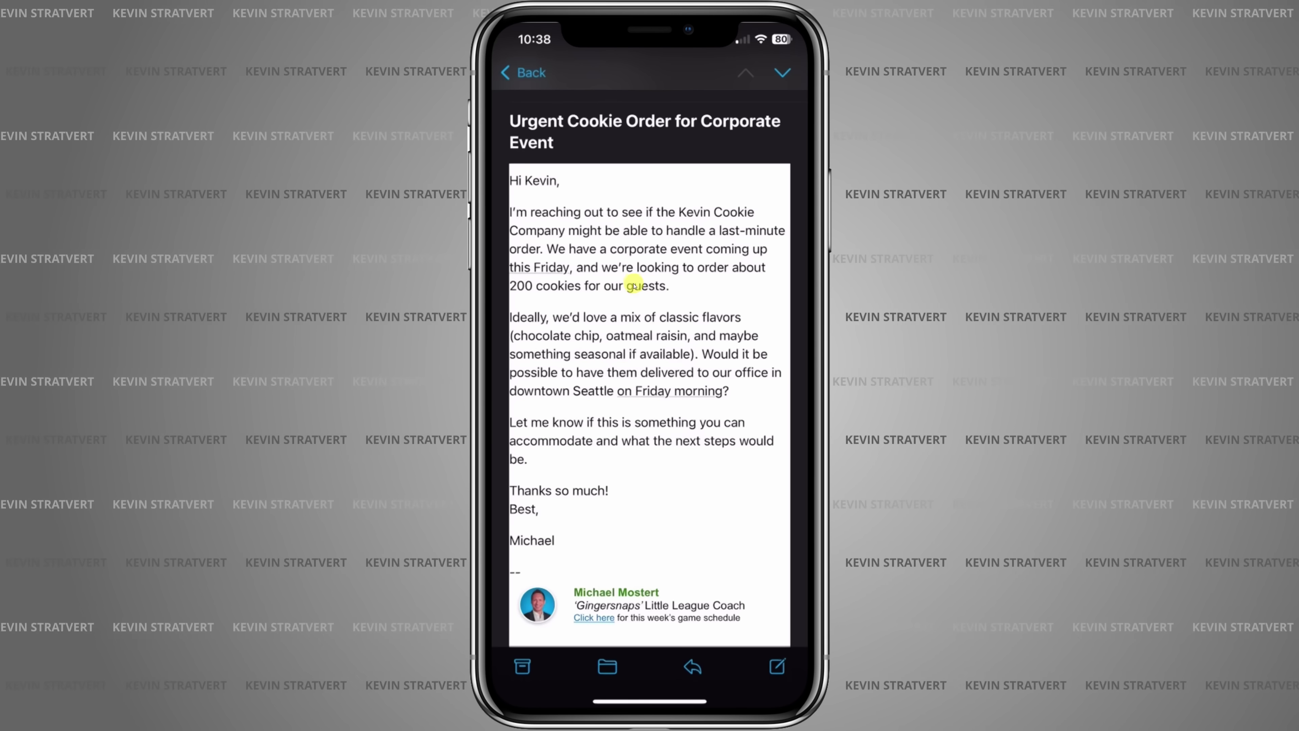
Read through the 'Urgent Cookie Order for Corporate Event' email and select its entire body
scroll(631, 276, "down", 3)
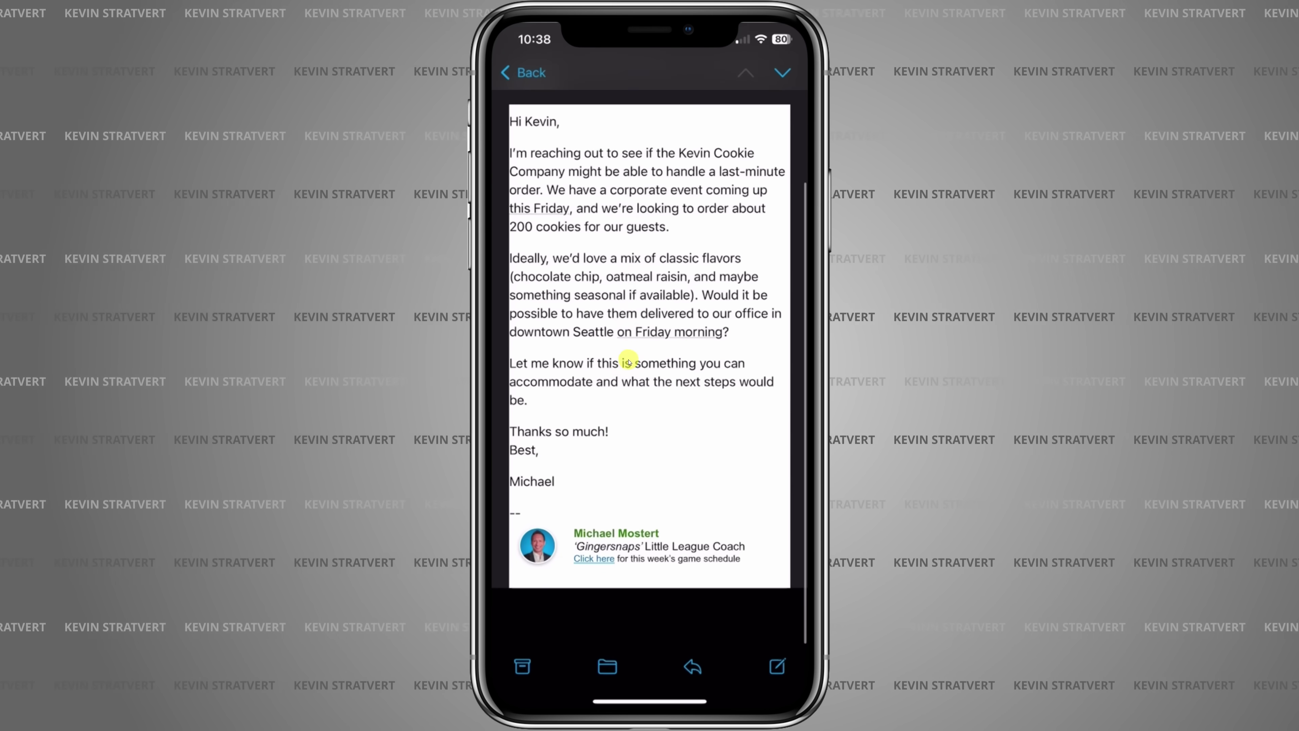
scroll(639, 305, "up", 3)
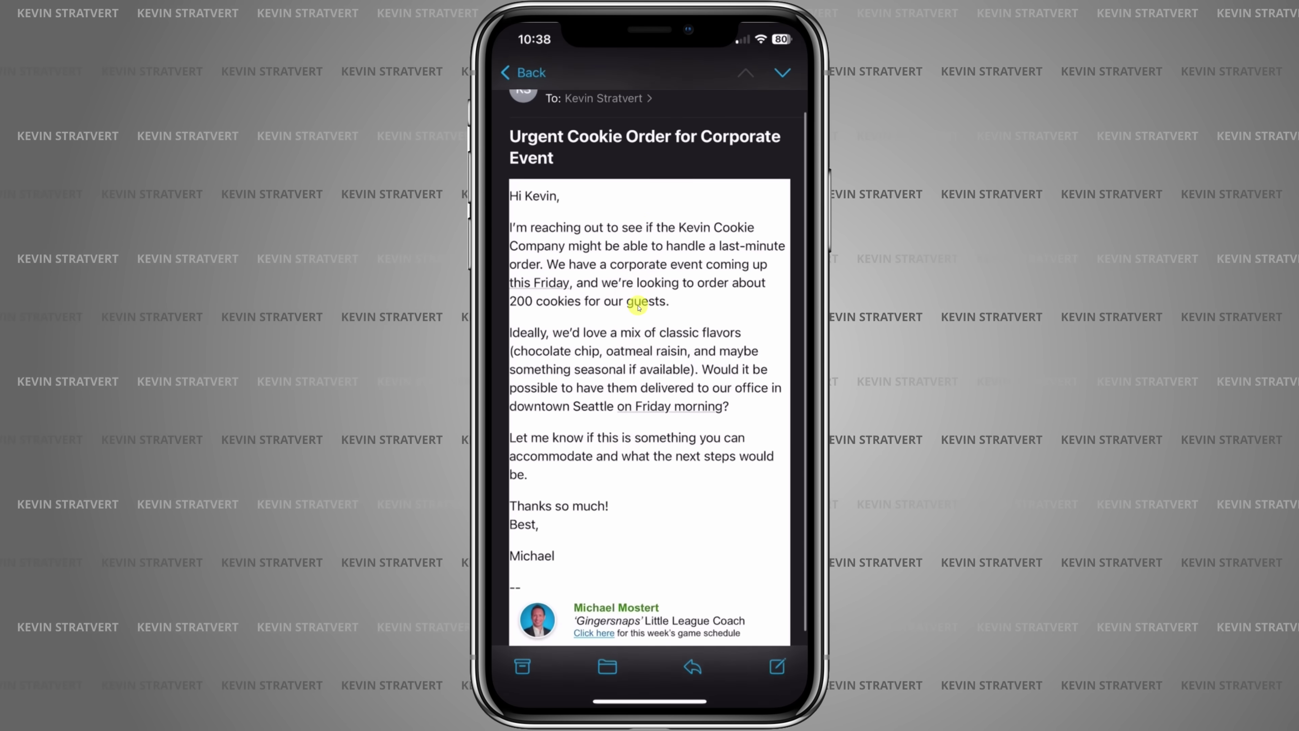
scroll(639, 317, "down", 2)
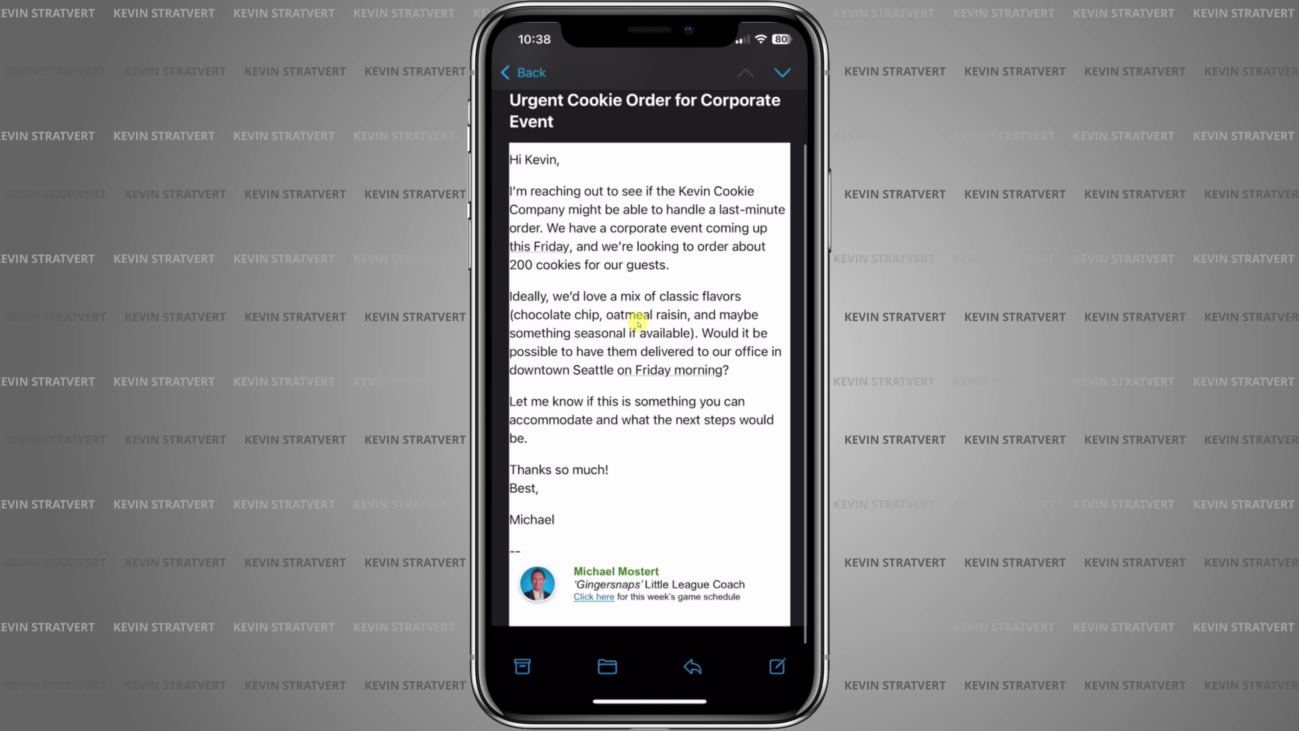
scroll(632, 299, "up", 1)
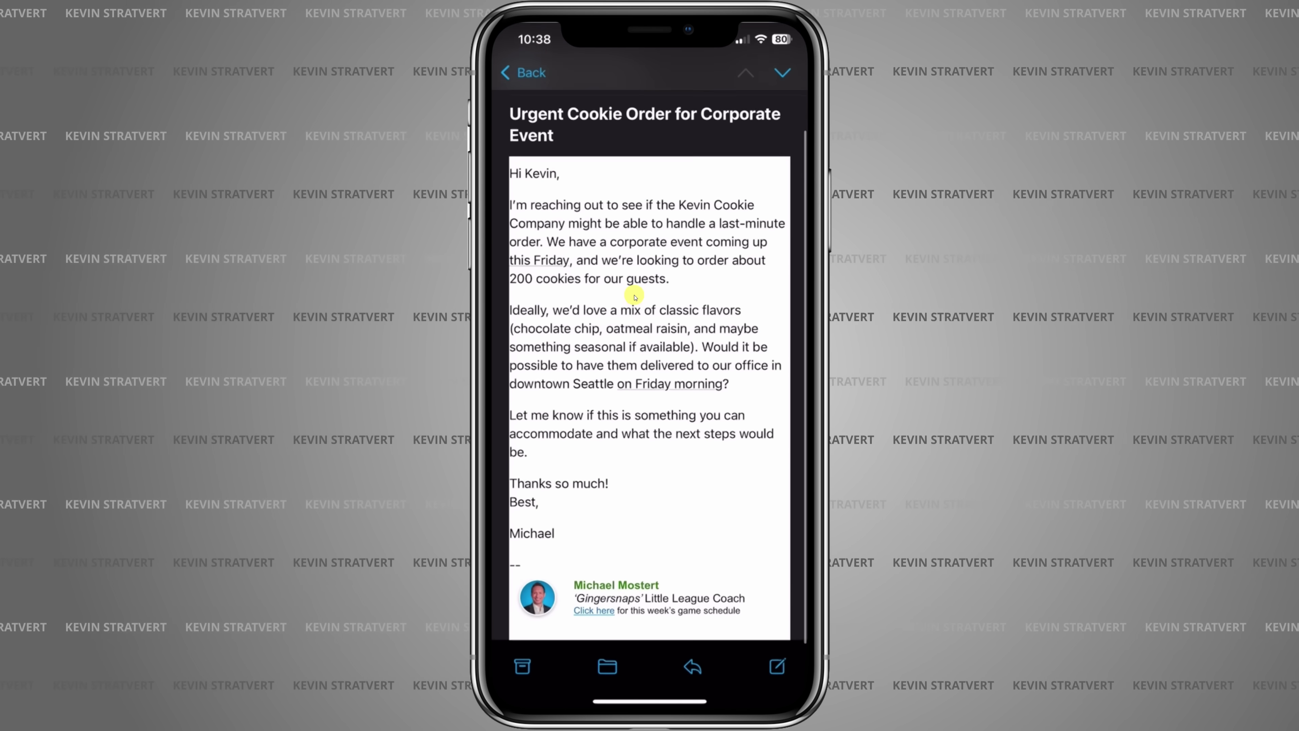
scroll(634, 296, "up", 1)
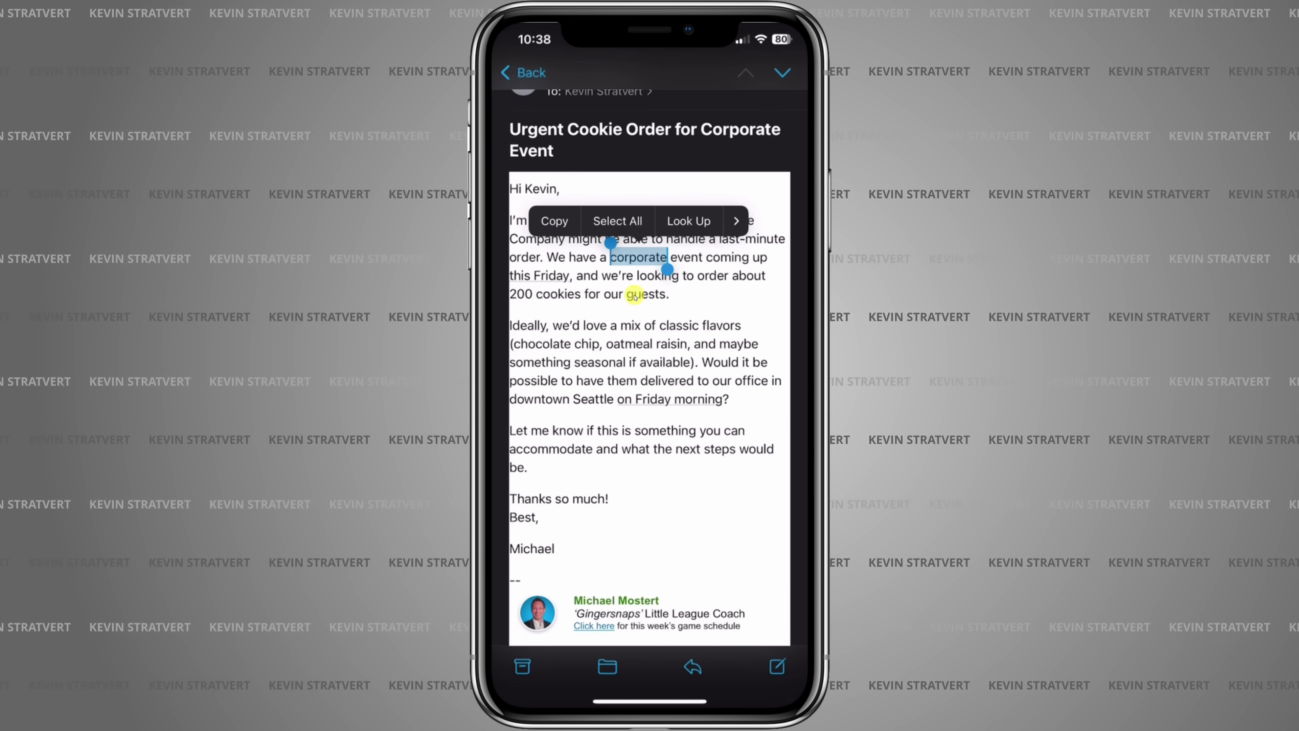
key("ctrl+a")
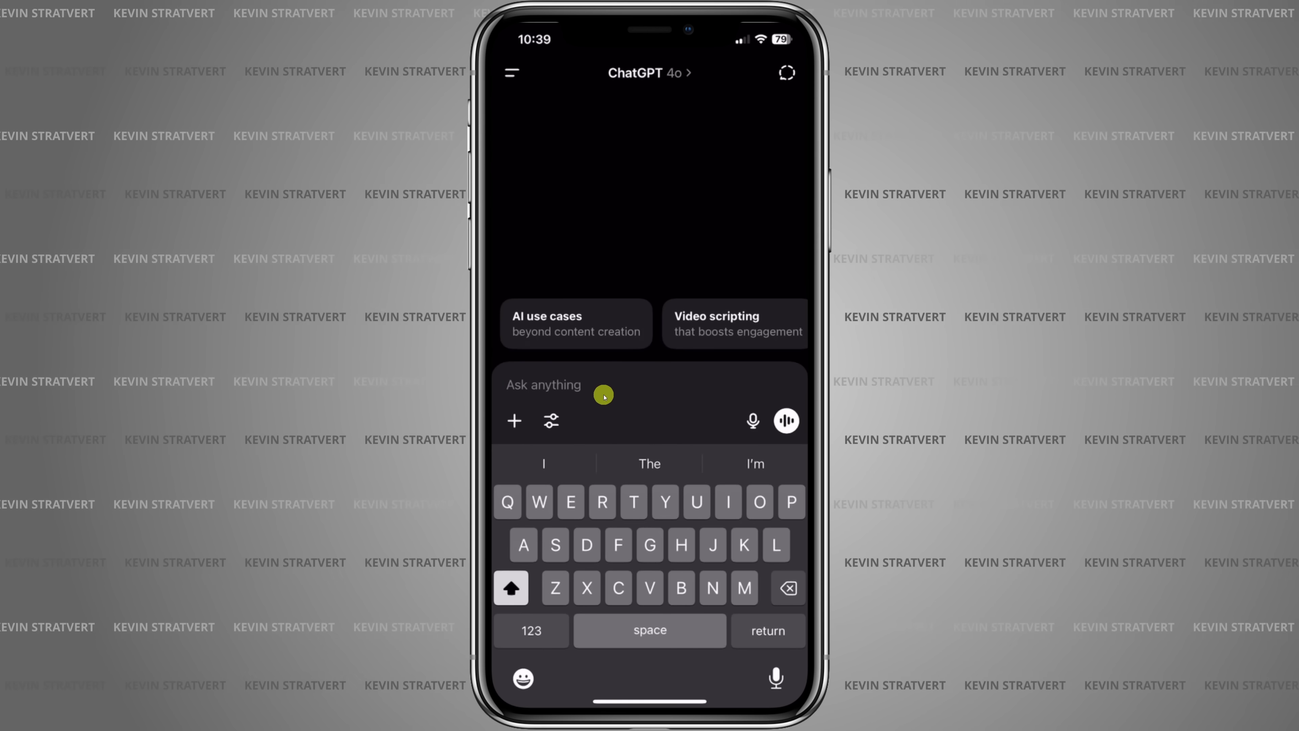
Paste the cookie-order email, ask for a friendly reply confirming the 200-cookie order, and send
left_click(591, 387)
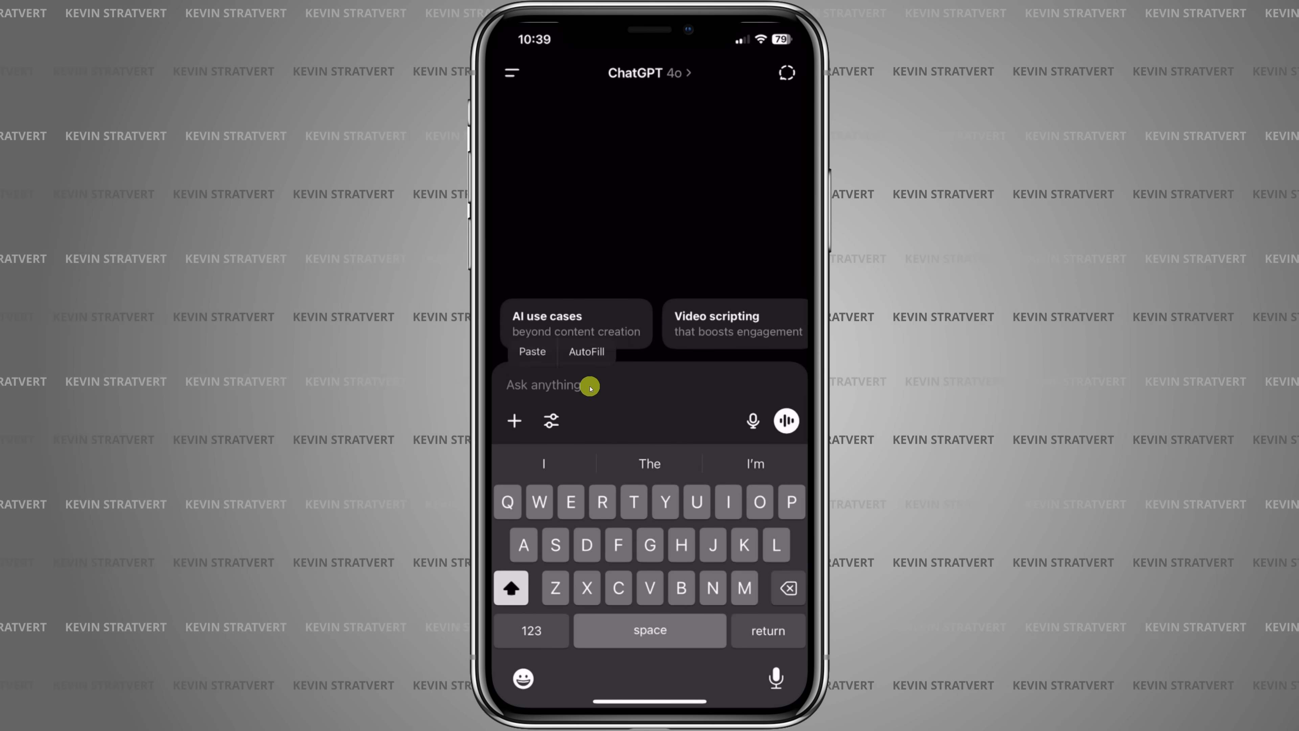
left_click(533, 350)
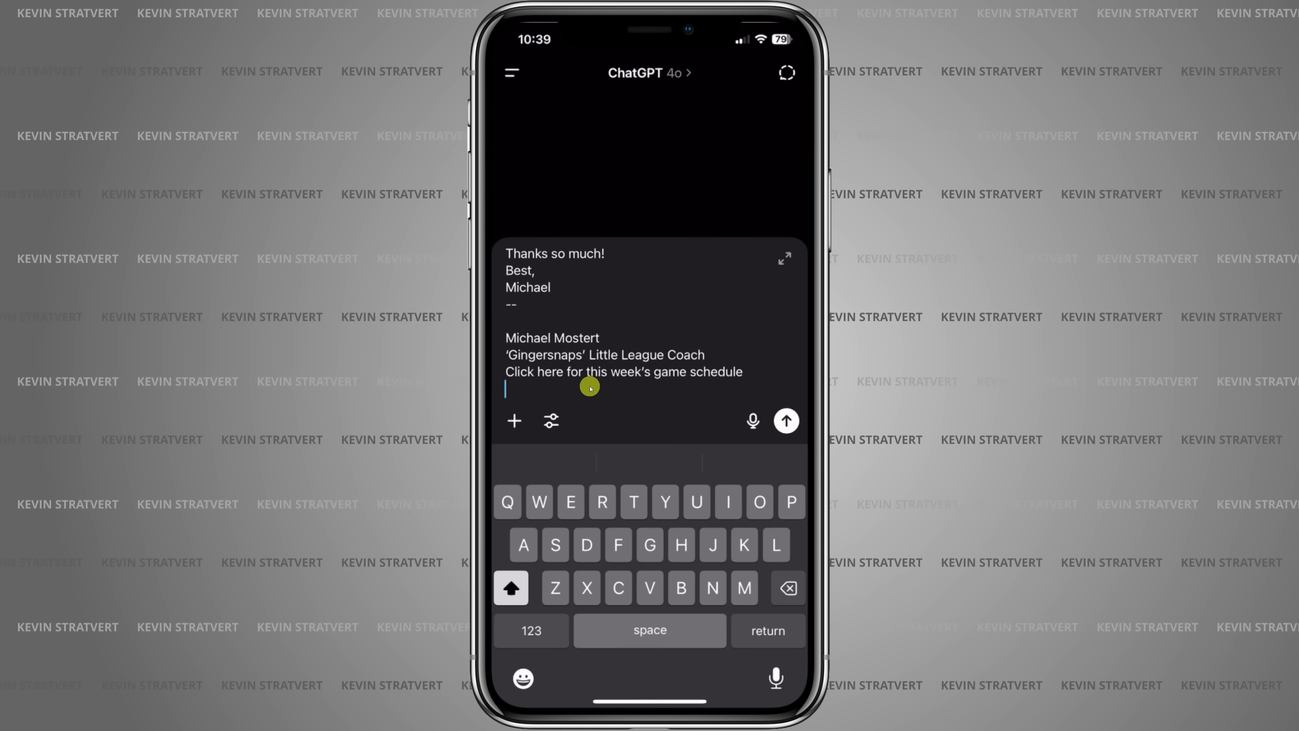
key("Return")
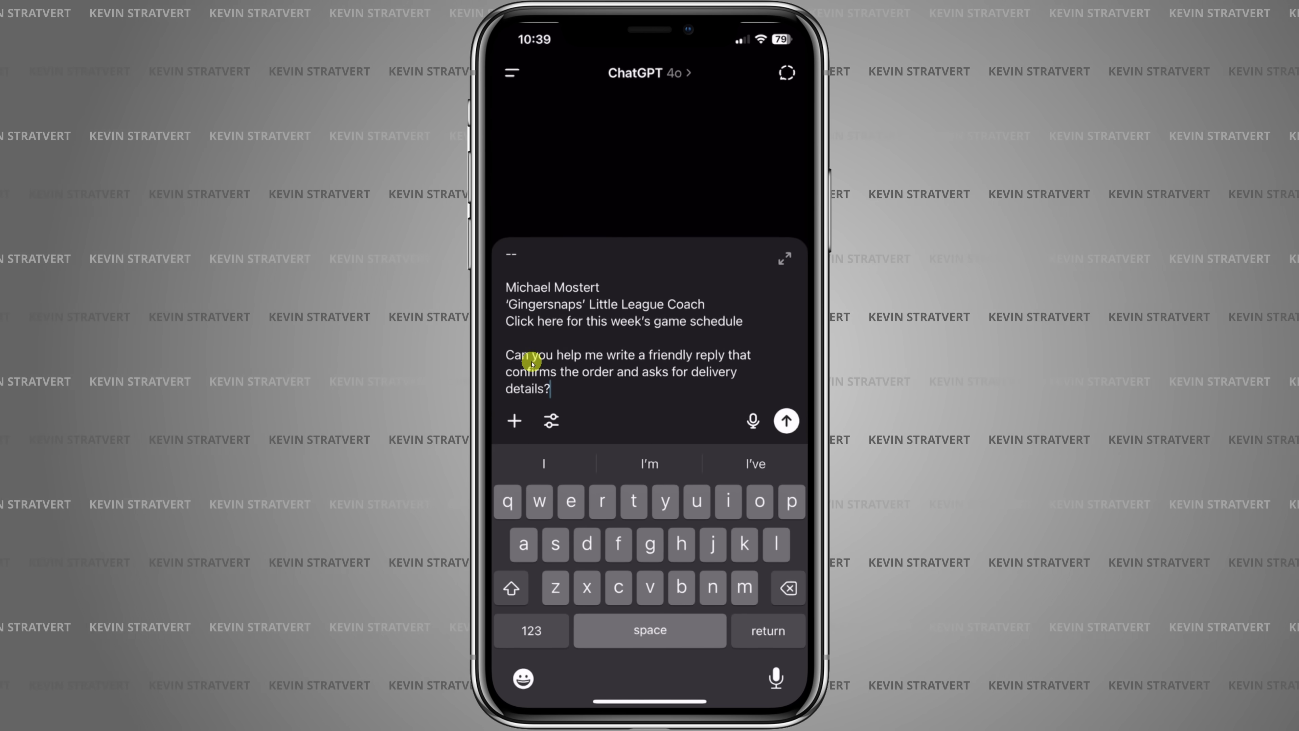
left_click(785, 420)
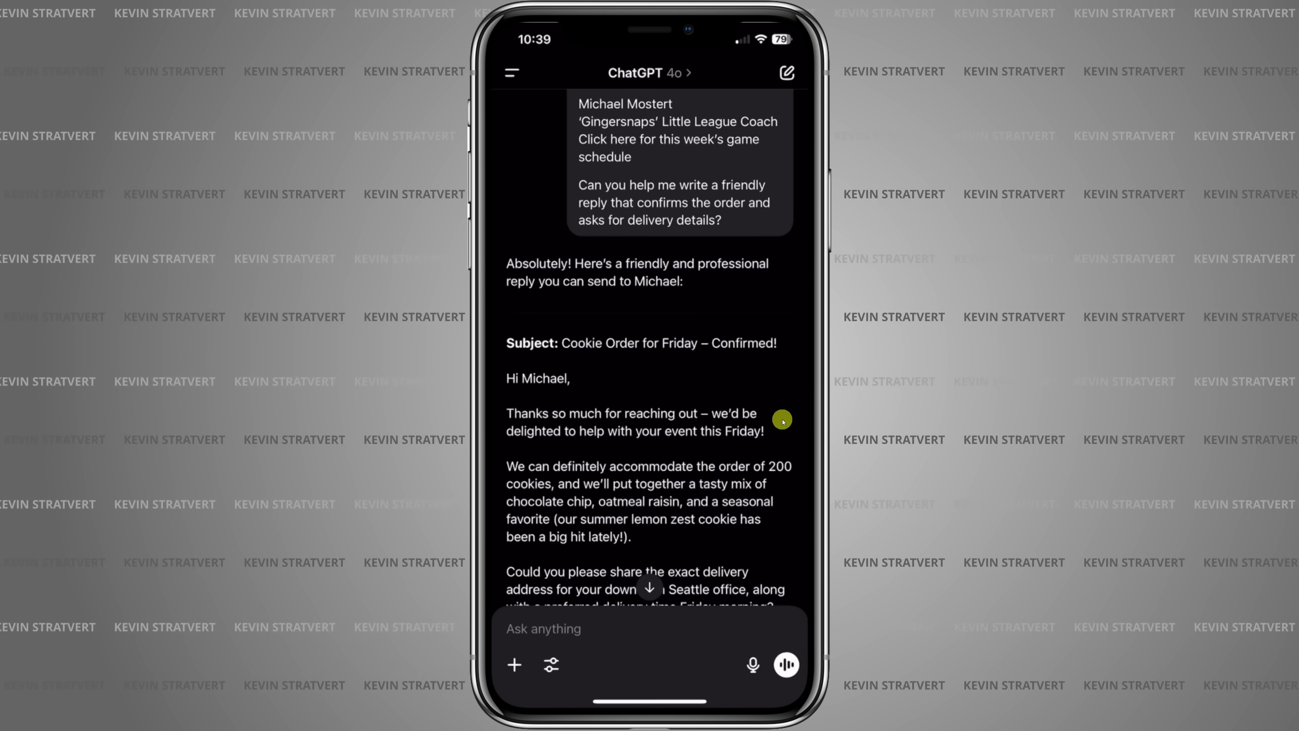
scroll(777, 404, "down", 5)
scroll(767, 369, "down", 1)
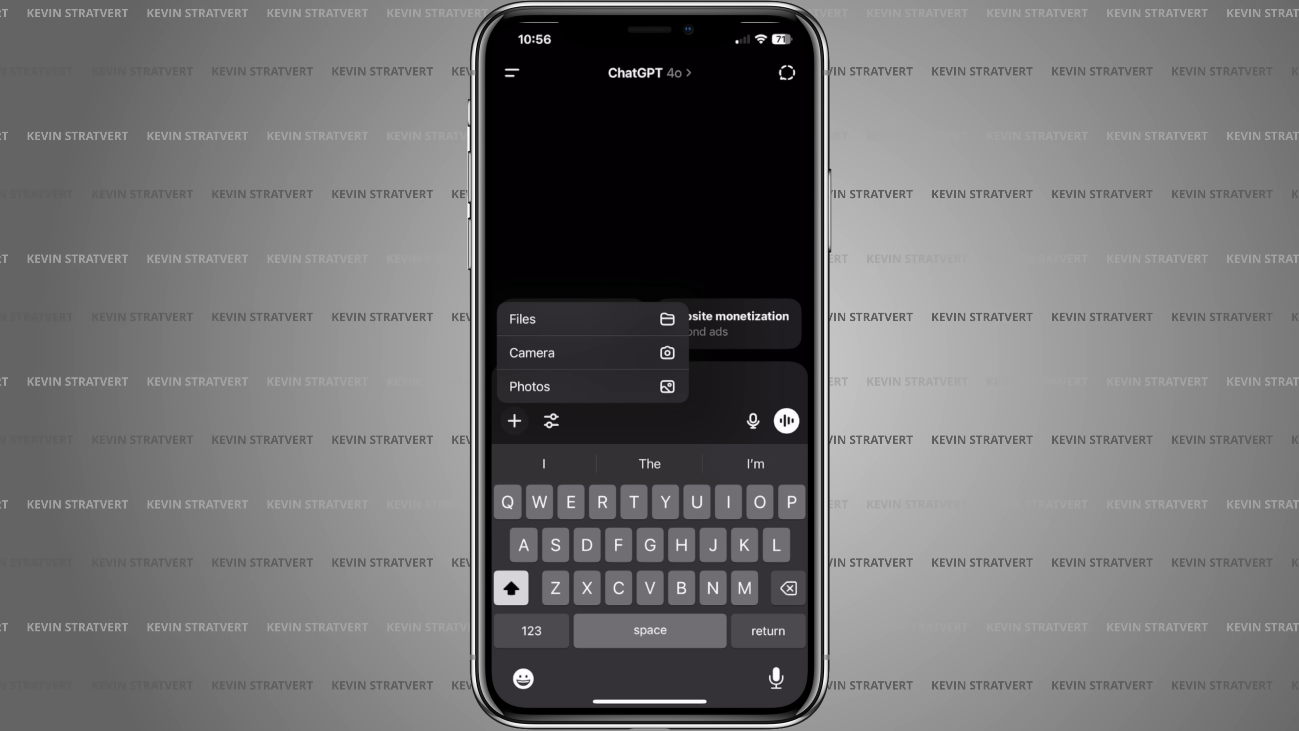
Photograph the garden and send it with a prompt for a T-rex chasing the man
left_click(532, 353)
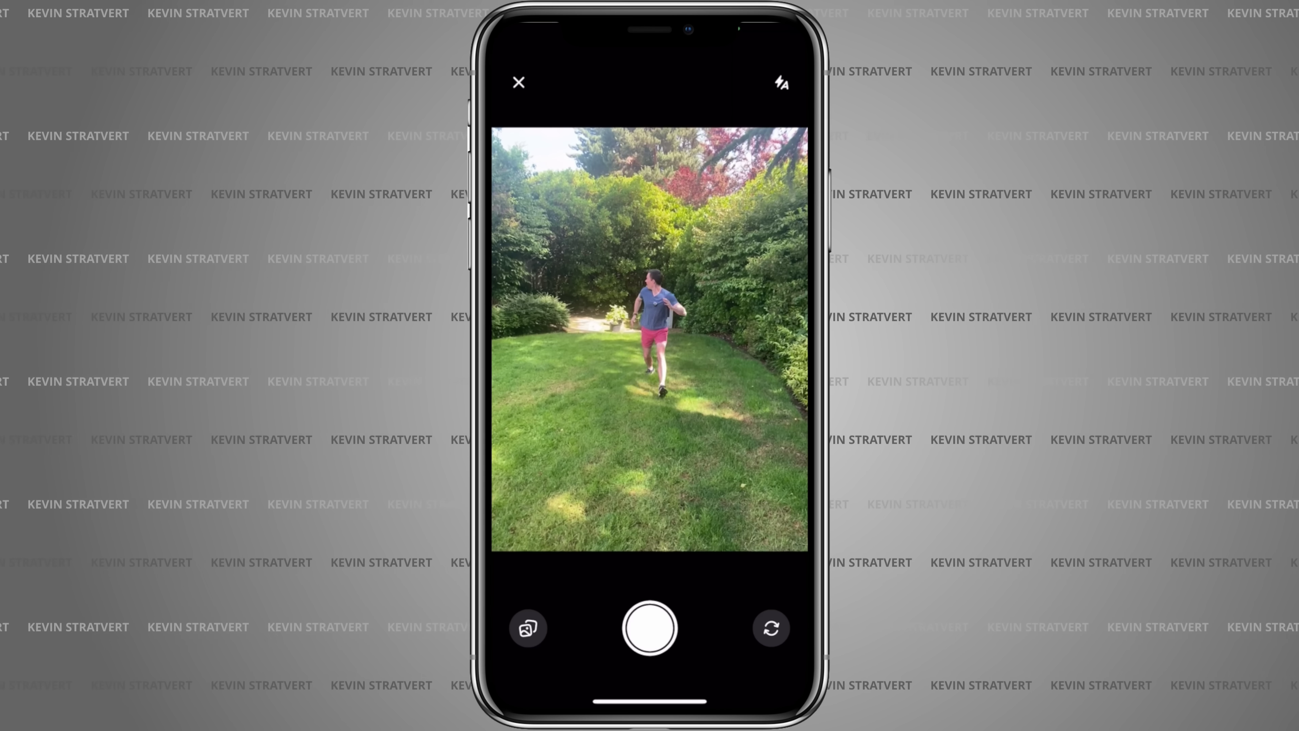
left_click(649, 628)
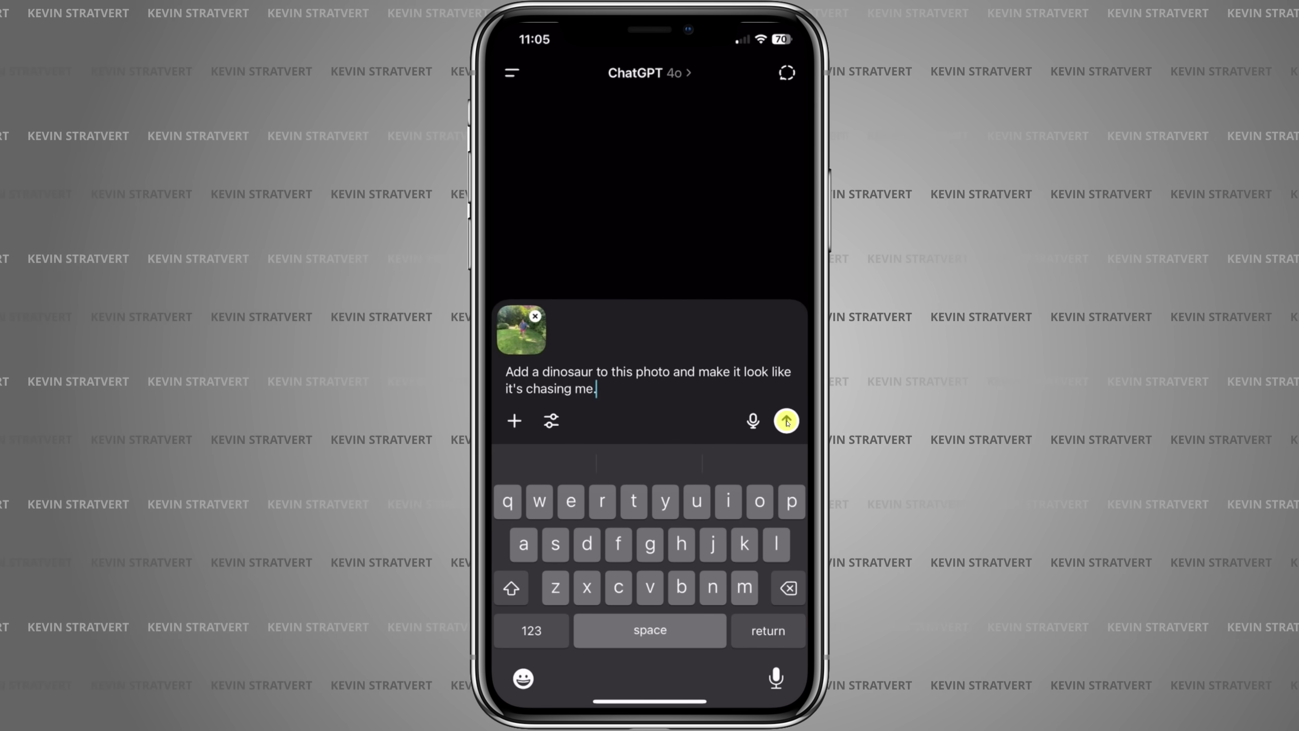
left_click(786, 421)
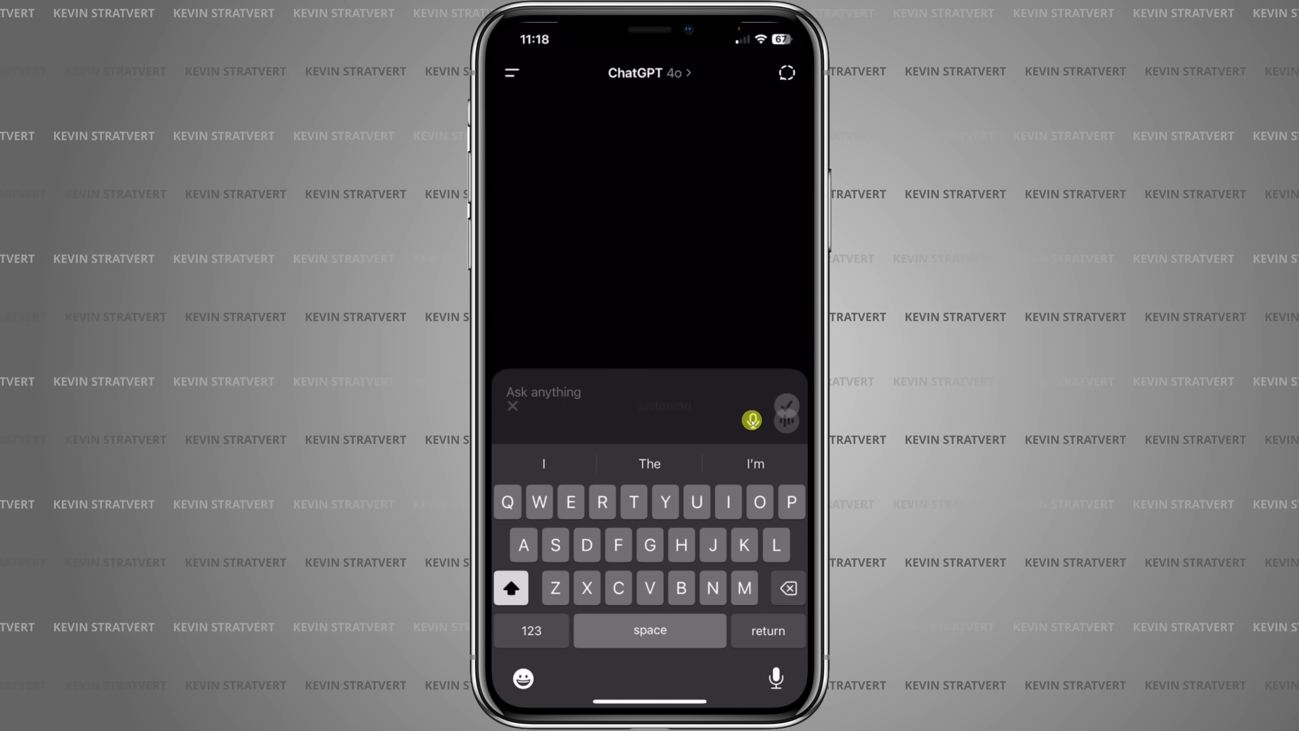
Dictate and send the chocolate-stain-on-cotton question, then scroll through the step-by-step answer
left_click(752, 420)
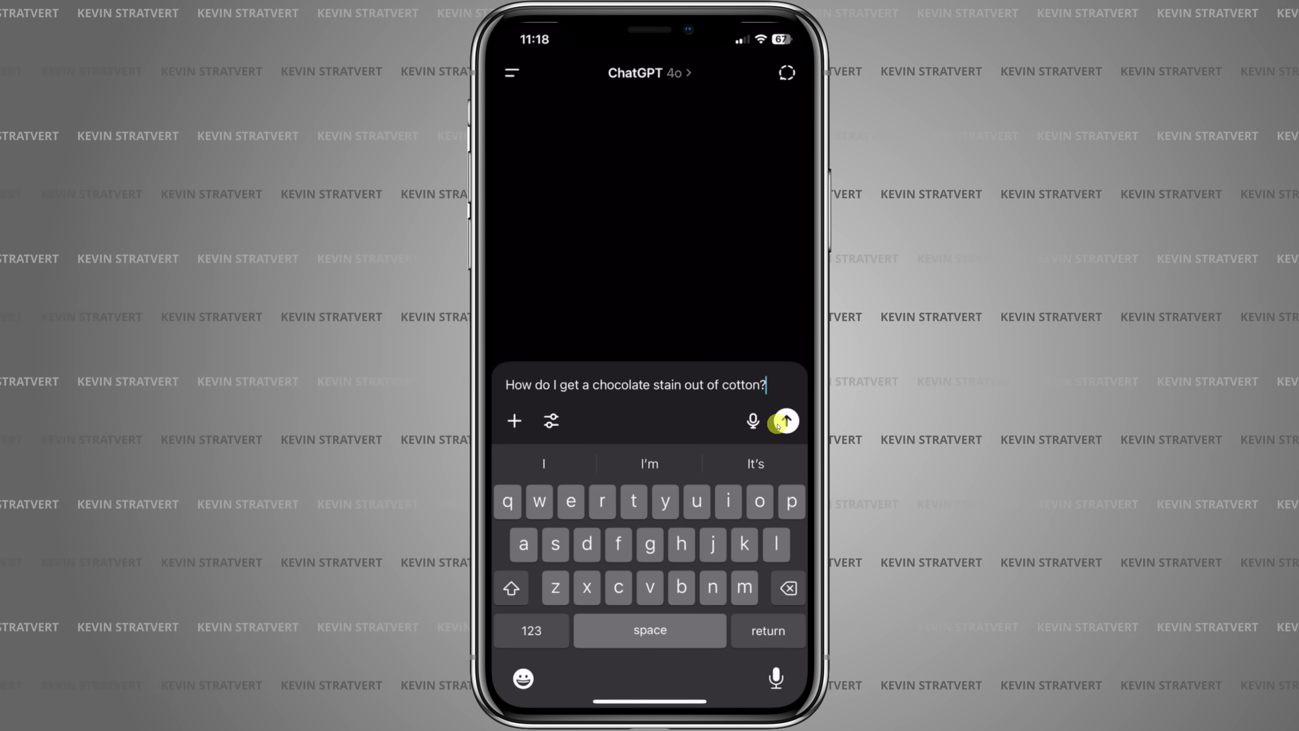
left_click(785, 420)
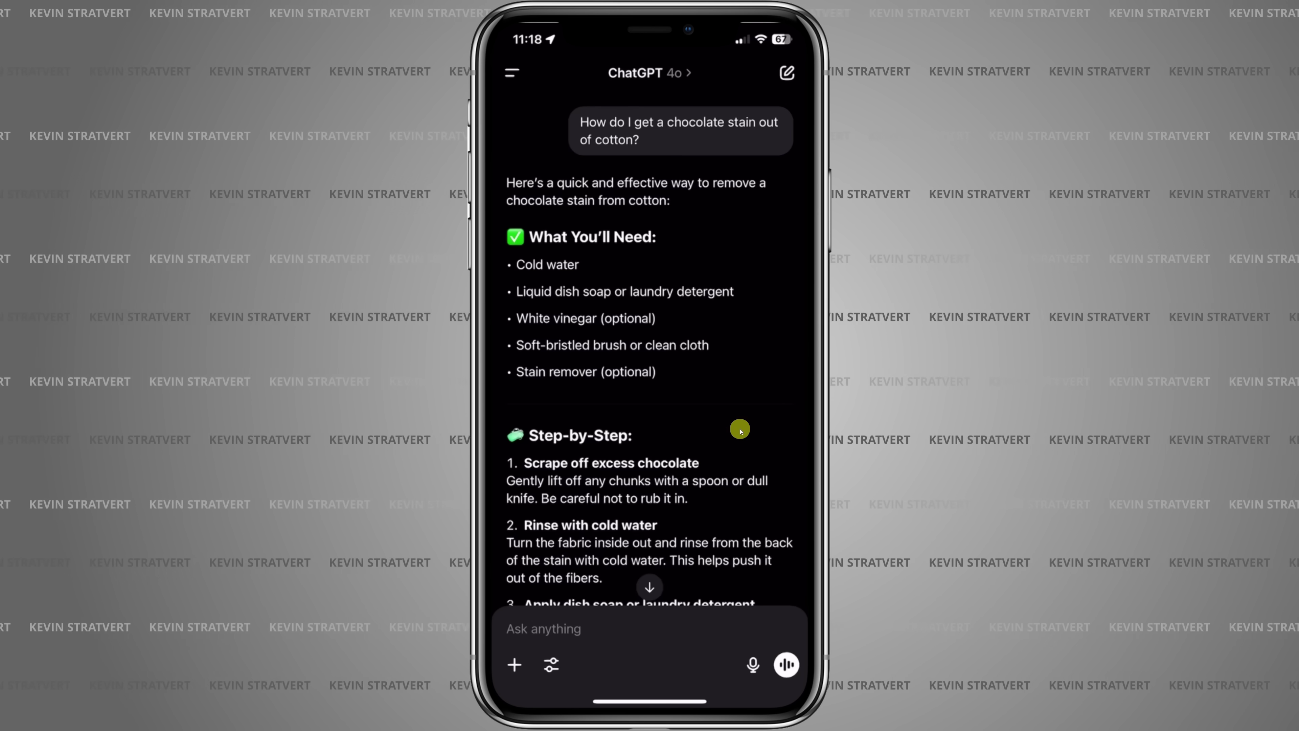
scroll(739, 429, "down", 5)
scroll(718, 430, "down", 5)
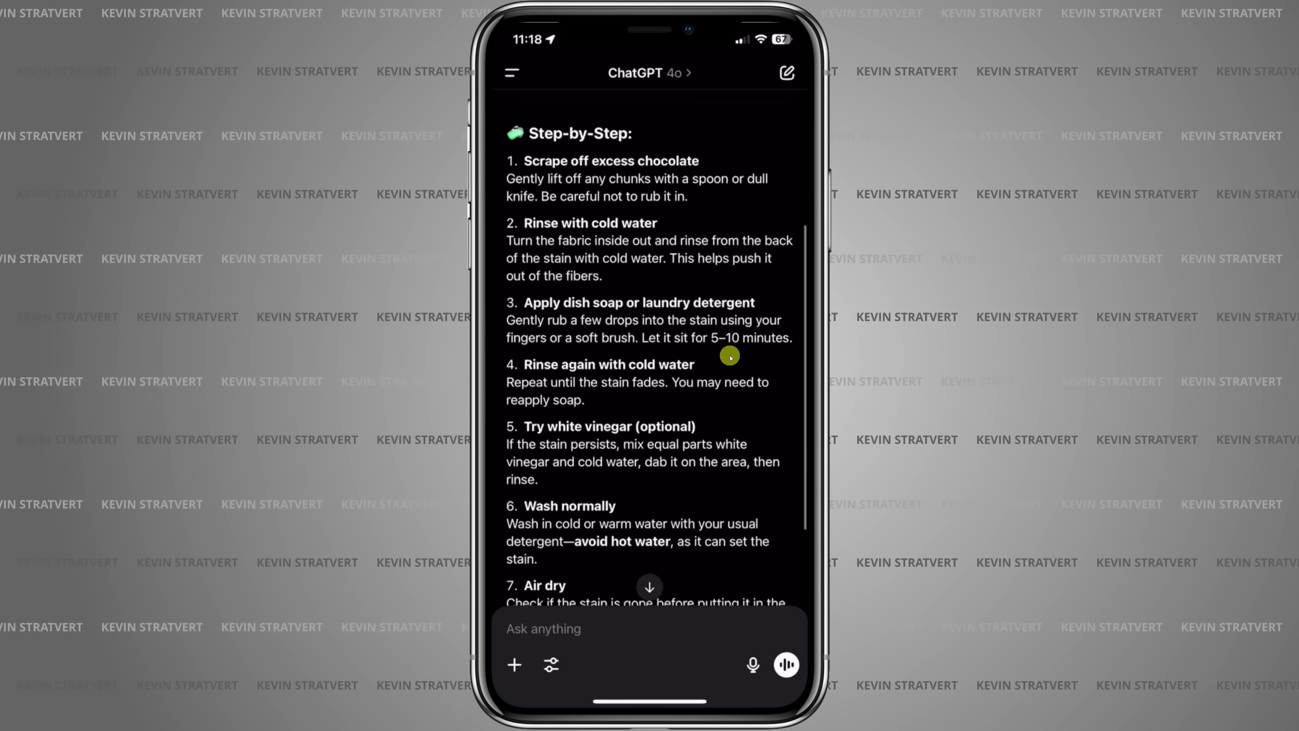
scroll(717, 384, "down", 2)
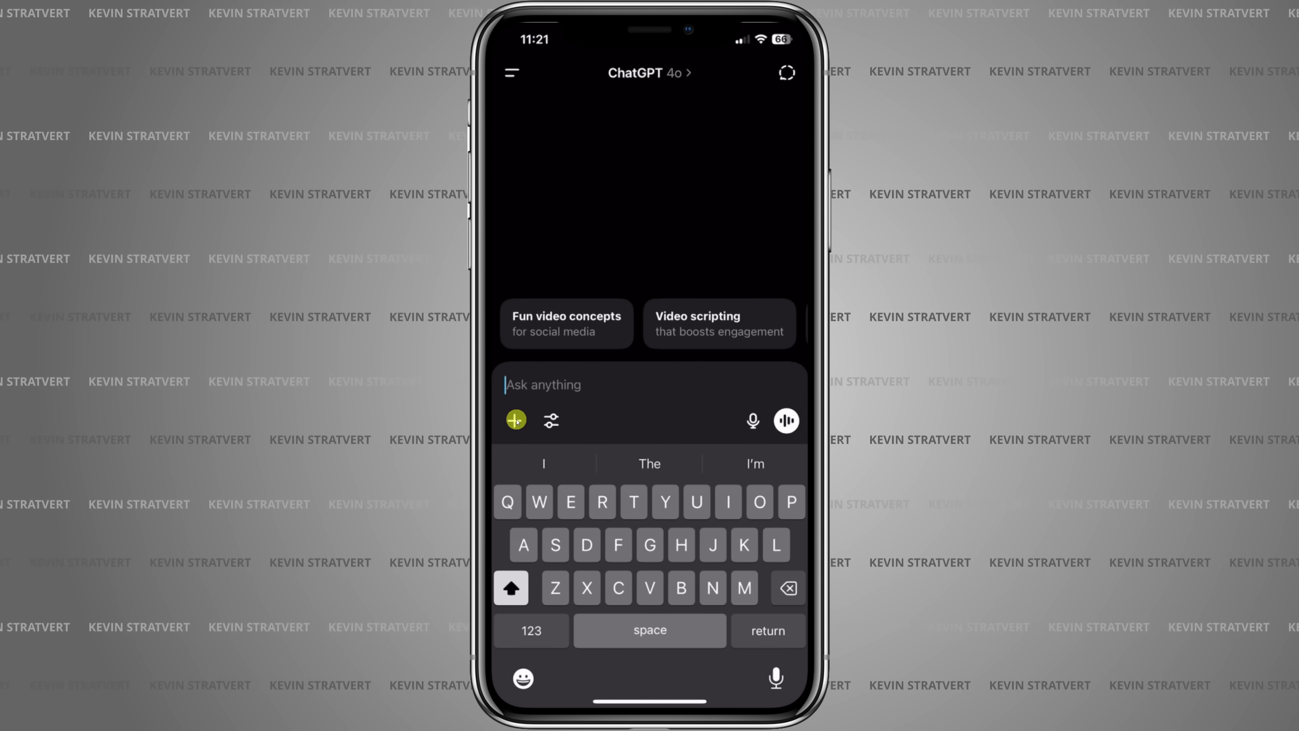
Attach a PDF from Files and dictate a request for its summary and key takeaways
left_click(516, 420)
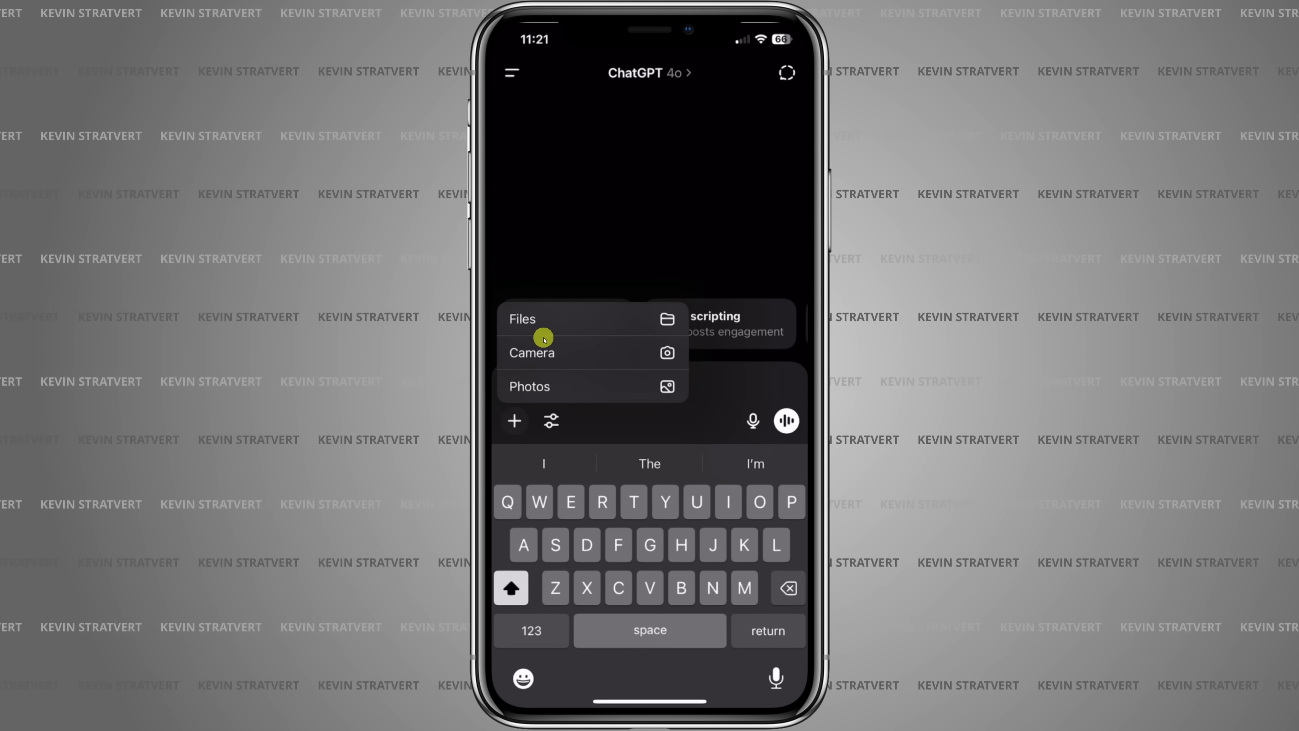
left_click(543, 319)
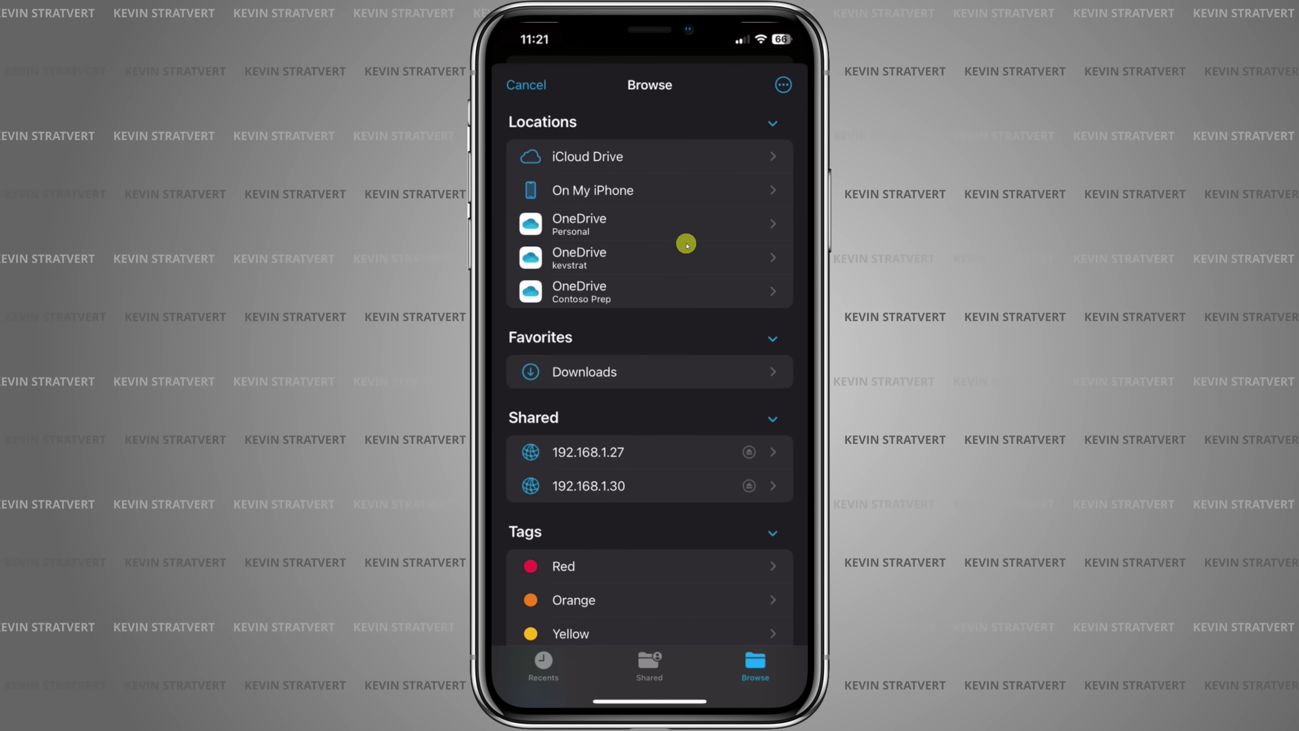
scroll(685, 409, "down", 5)
scroll(685, 485, "up", 5)
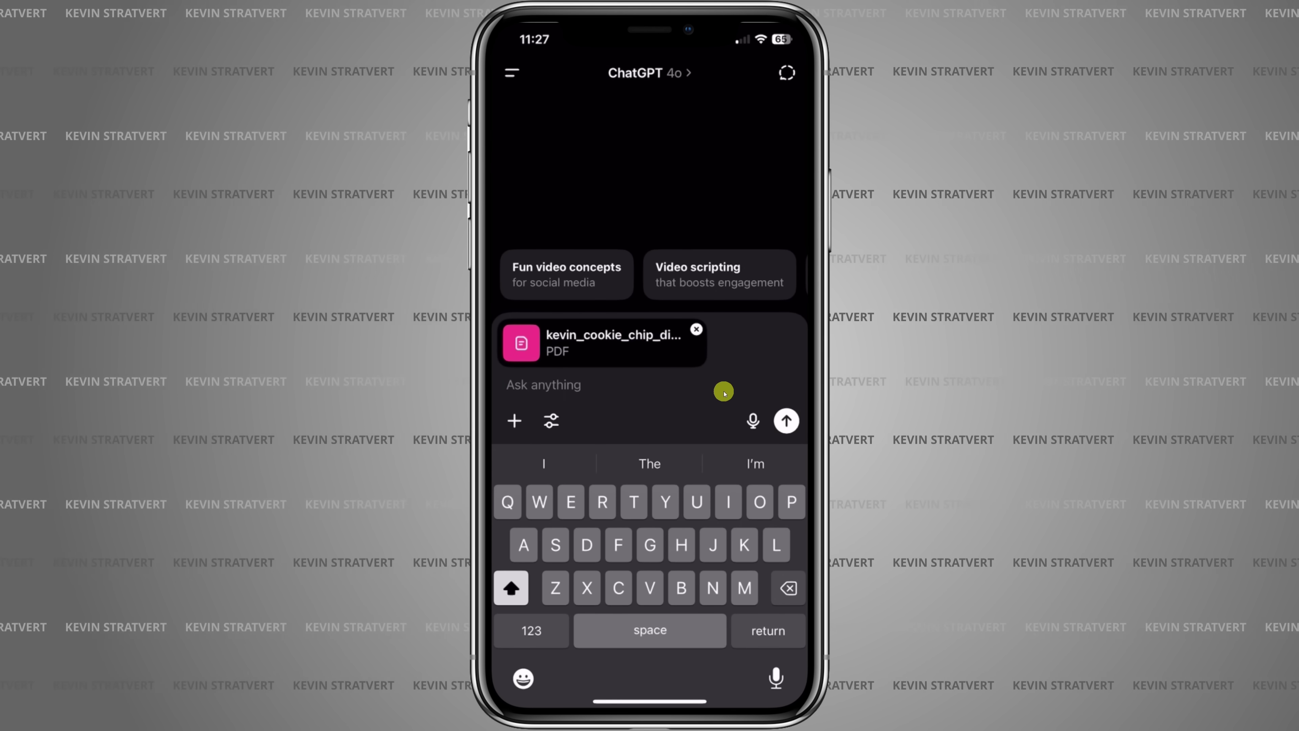
left_click(752, 420)
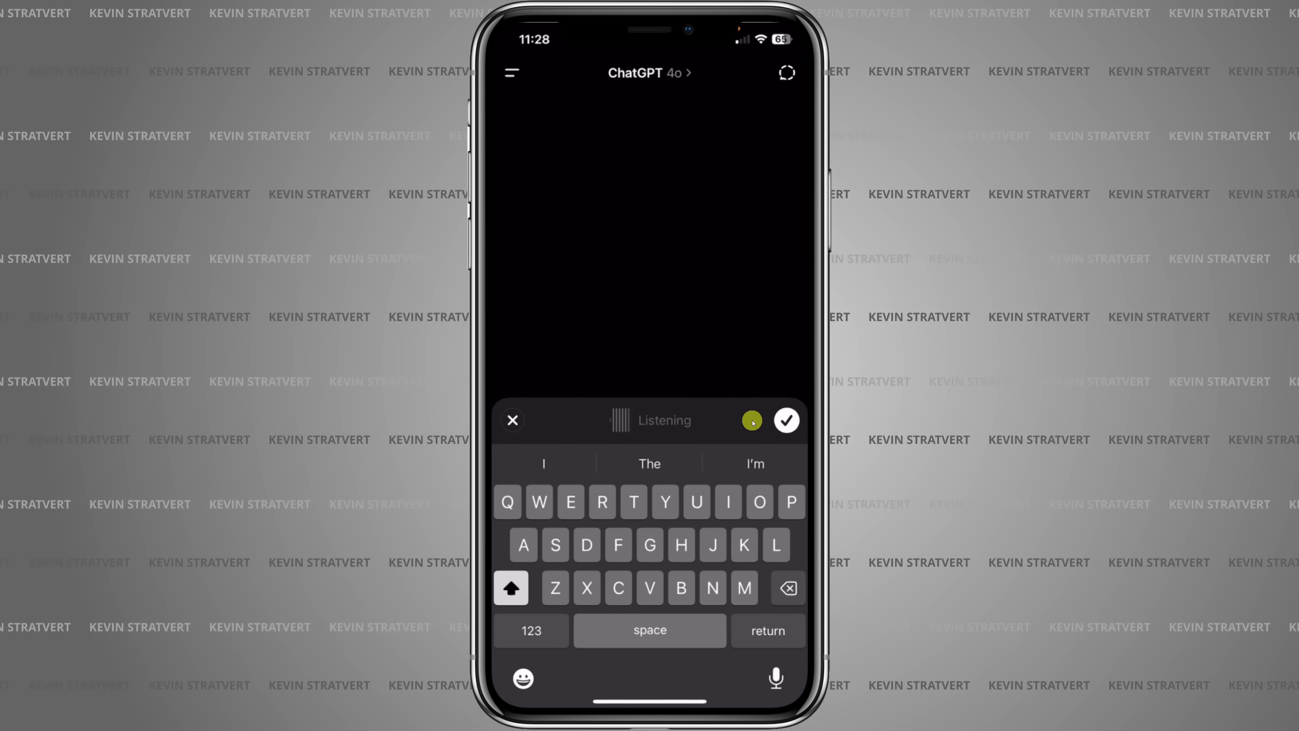
left_click(786, 420)
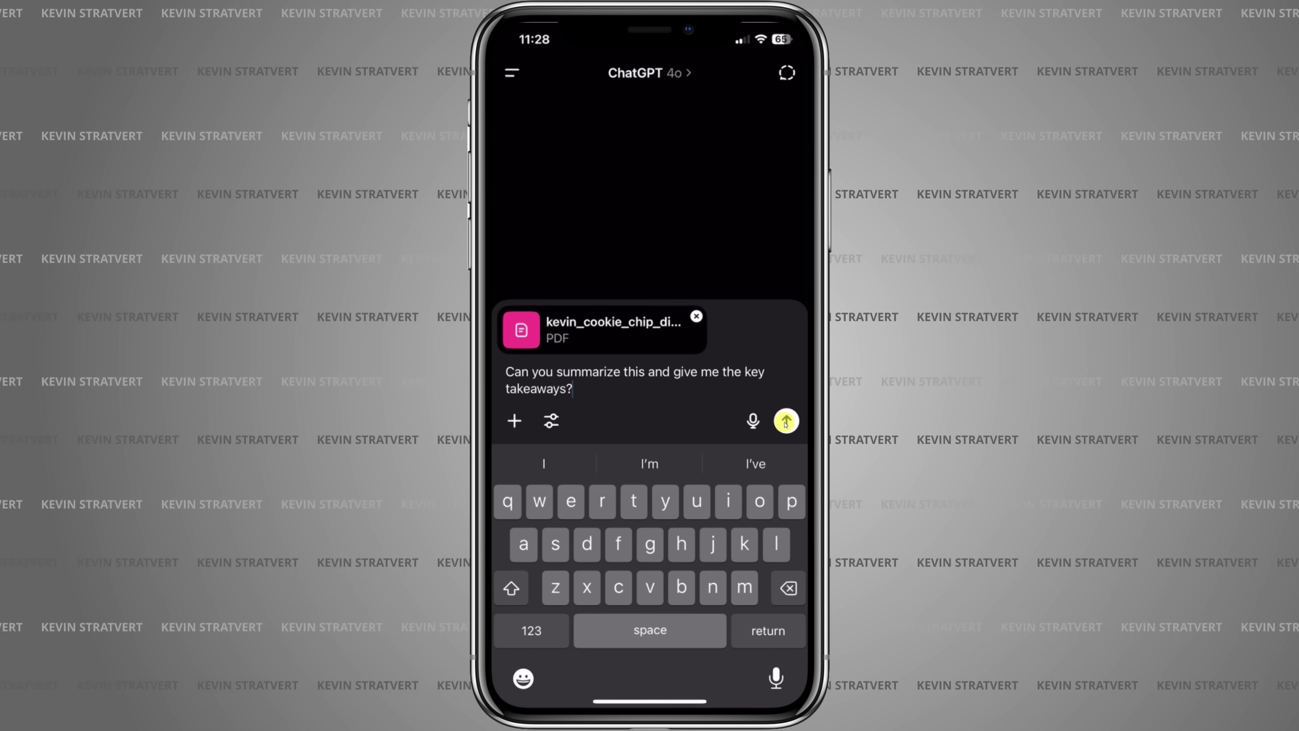
left_click(786, 421)
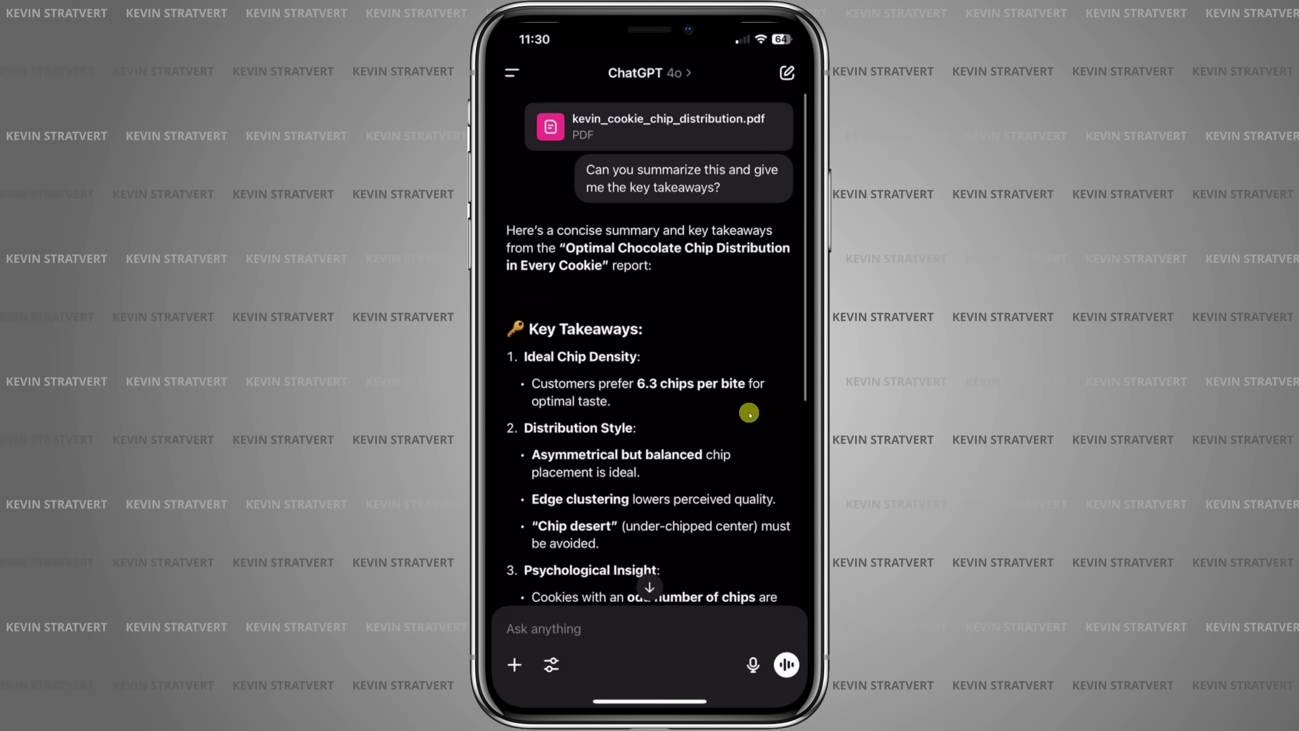
On the computer, paste and send the cookie-company mascot prompt
left_click_drag(749, 499, 639, 352)
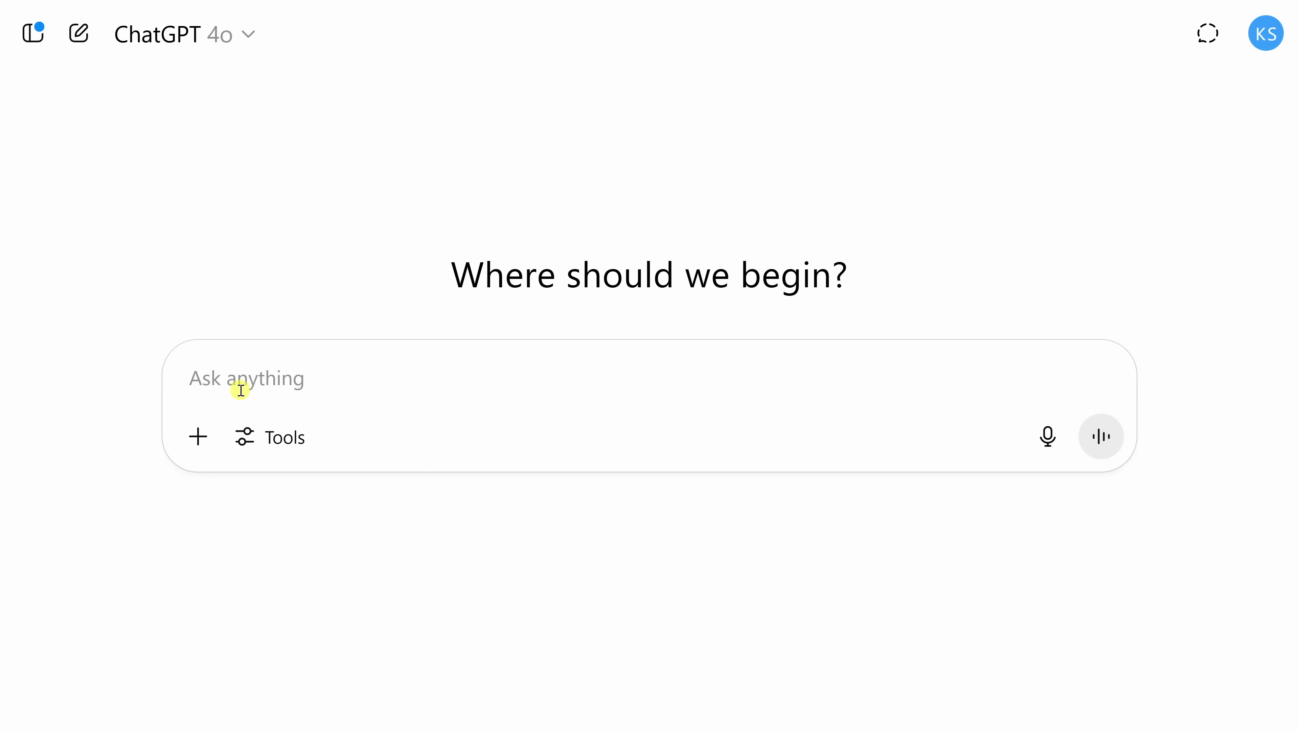
type("Help me come up with a mascot for the Kevin Cookie Company. It needs to be lovable, slightly unhinged, and preferably wears oven mitts.")
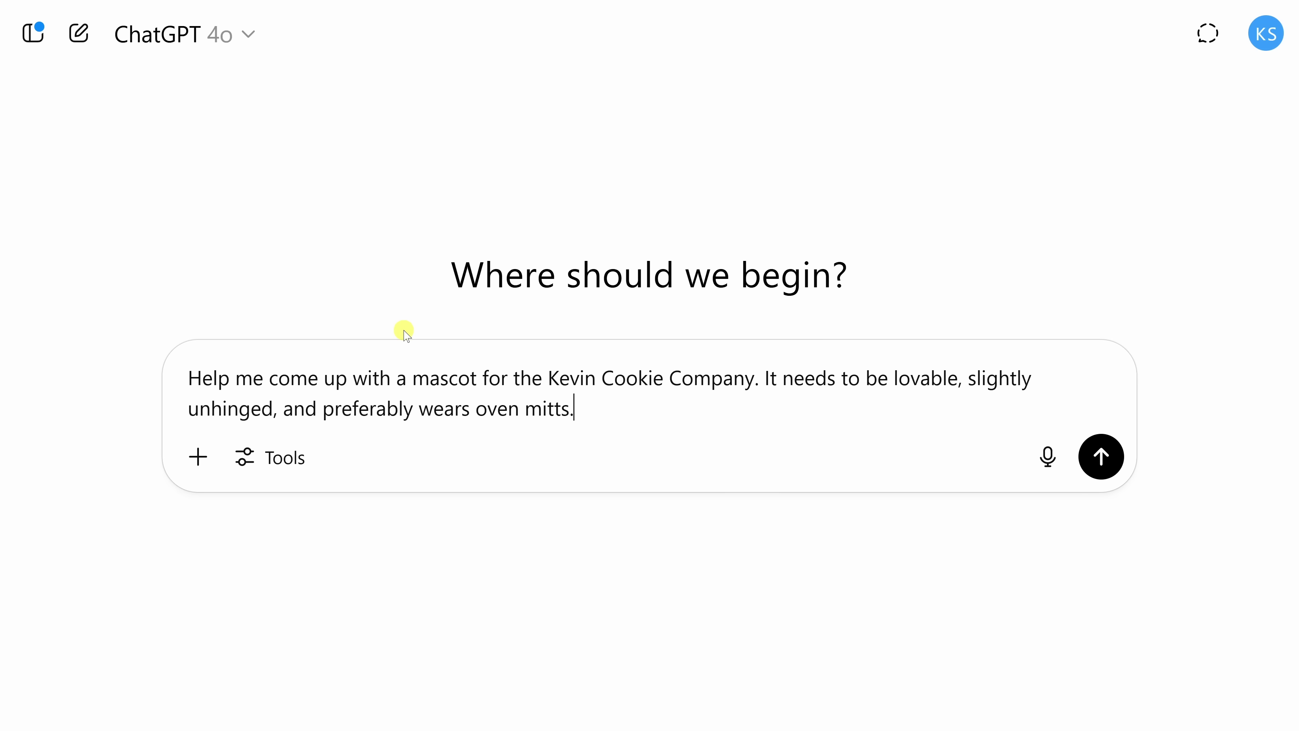
left_click(1100, 457)
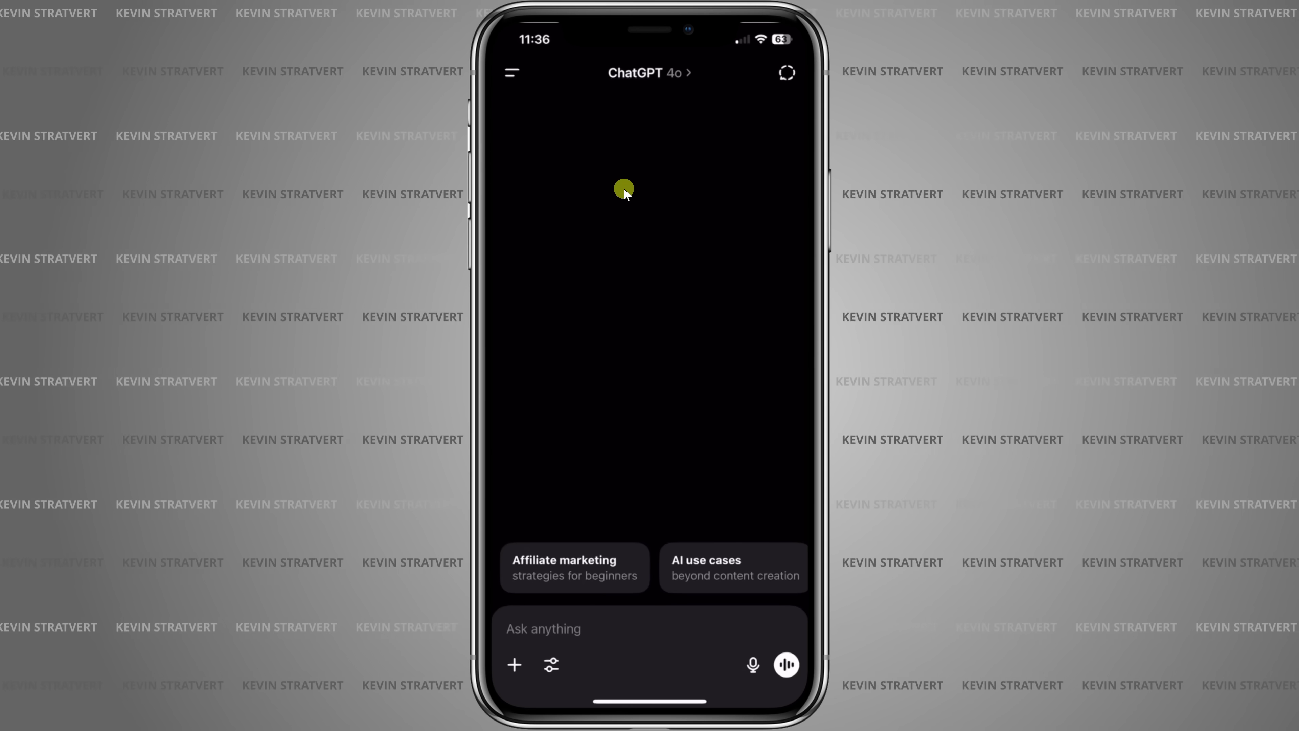
Open the mascot ideas chat from the history list and scroll through its mascot suggestions
left_click(512, 73)
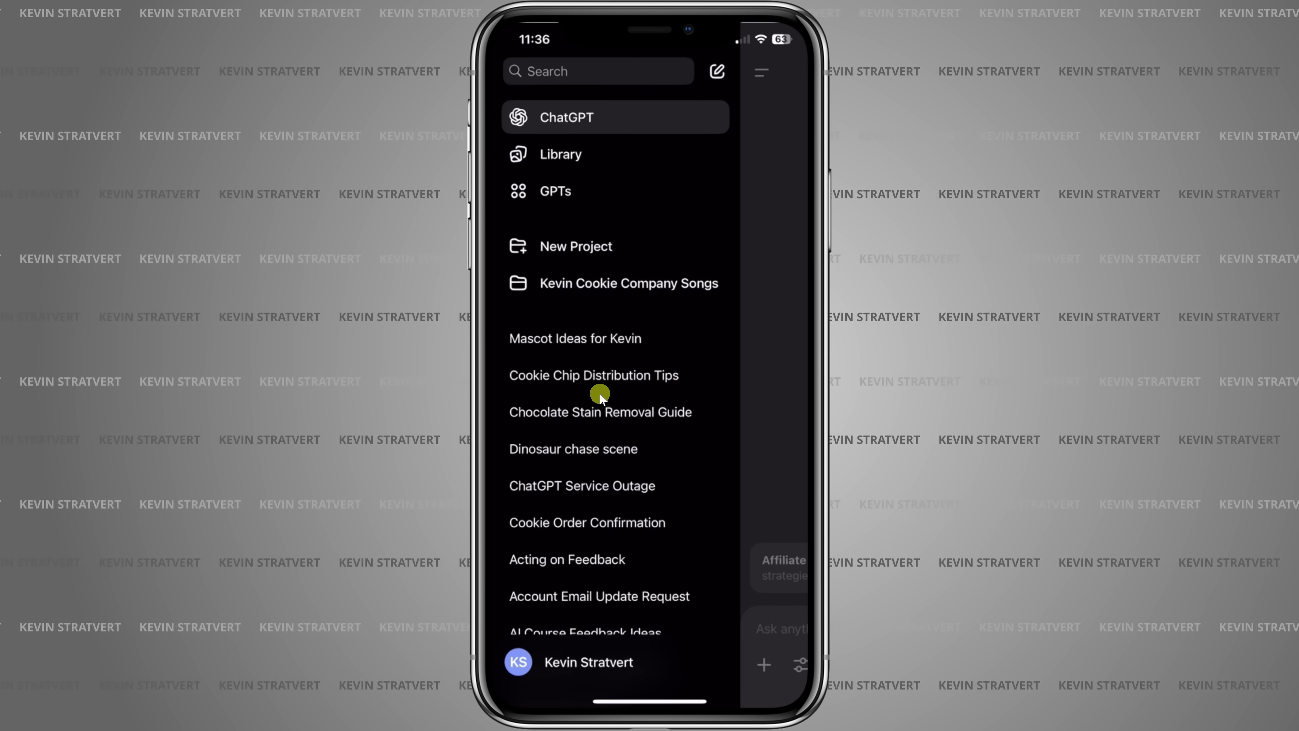
scroll(601, 270, "down", 5)
scroll(598, 333, "up", 5)
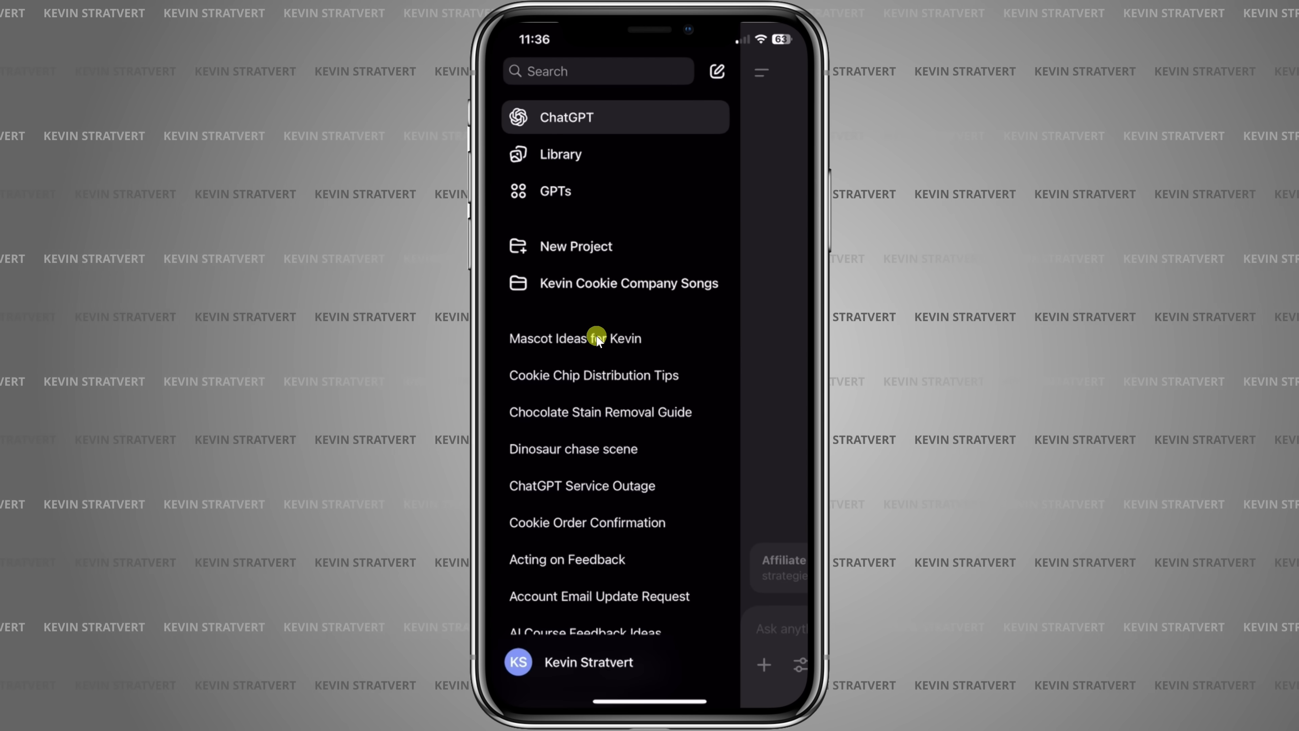
left_click(608, 338)
scroll(613, 328, "up", 5)
scroll(629, 230, "up", 10)
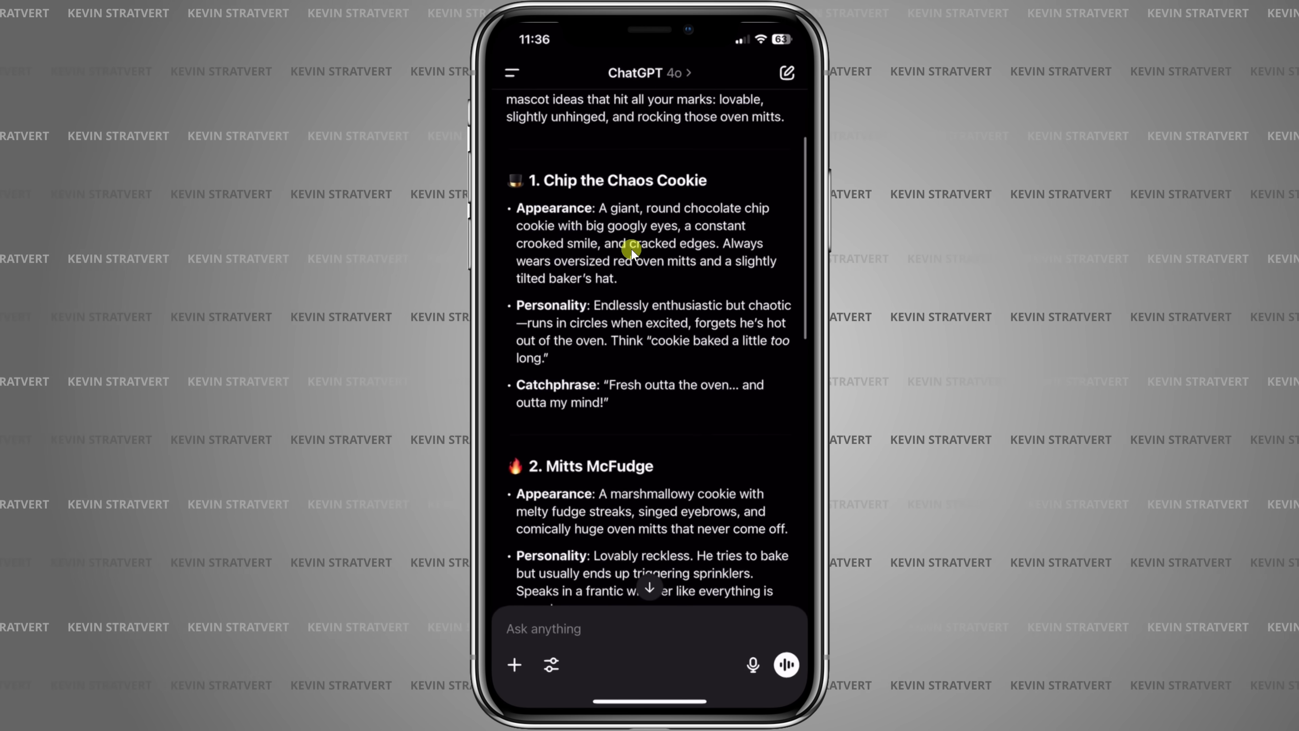
scroll(639, 301, "down", 3)
scroll(639, 305, "down", 15)
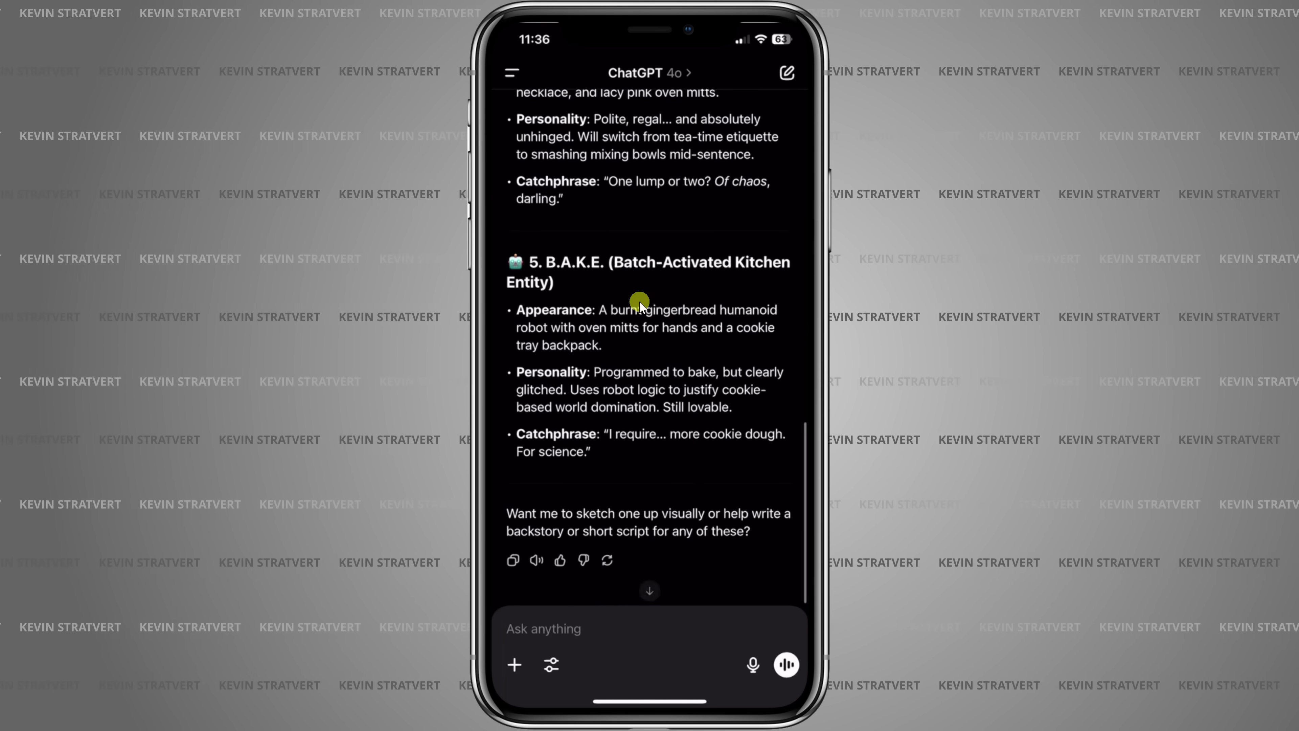
scroll(639, 301, "up", 4)
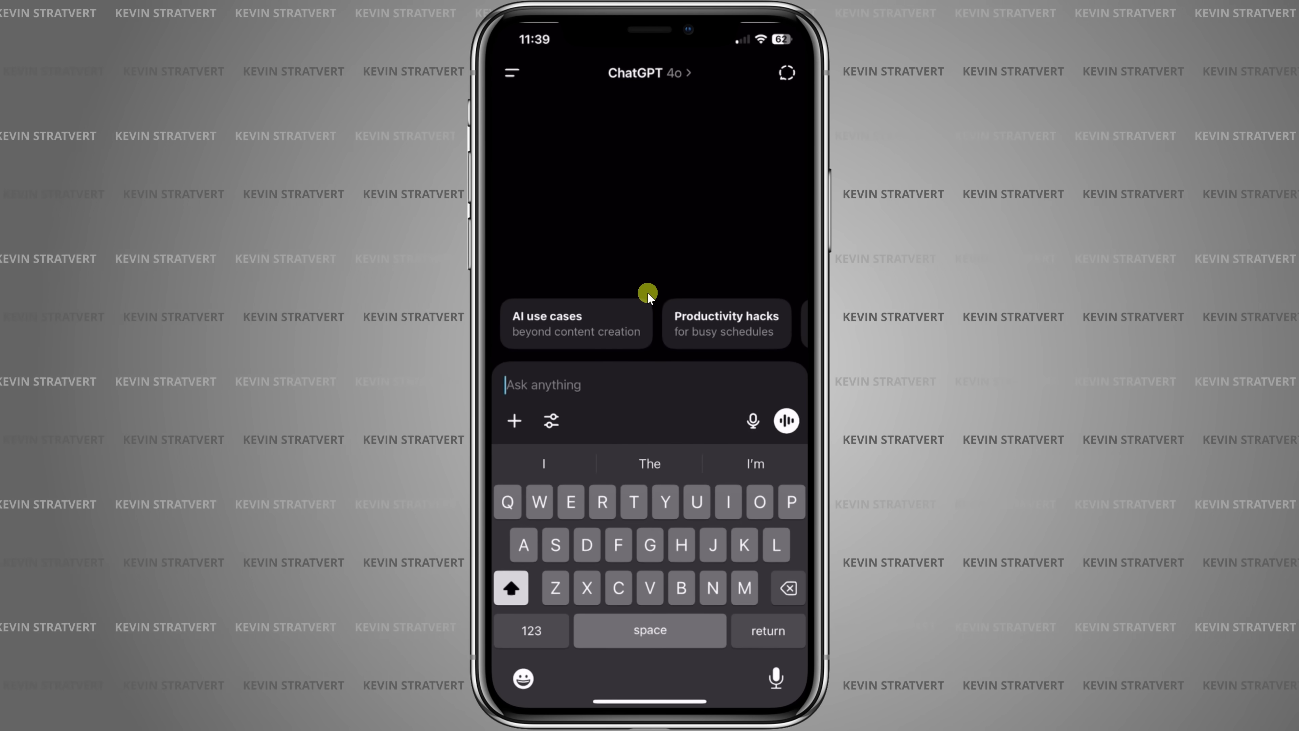
Switch to o3-pro and dictate the five-step chocolate chip flavour launch and YouTube marketing question
left_click(630, 73)
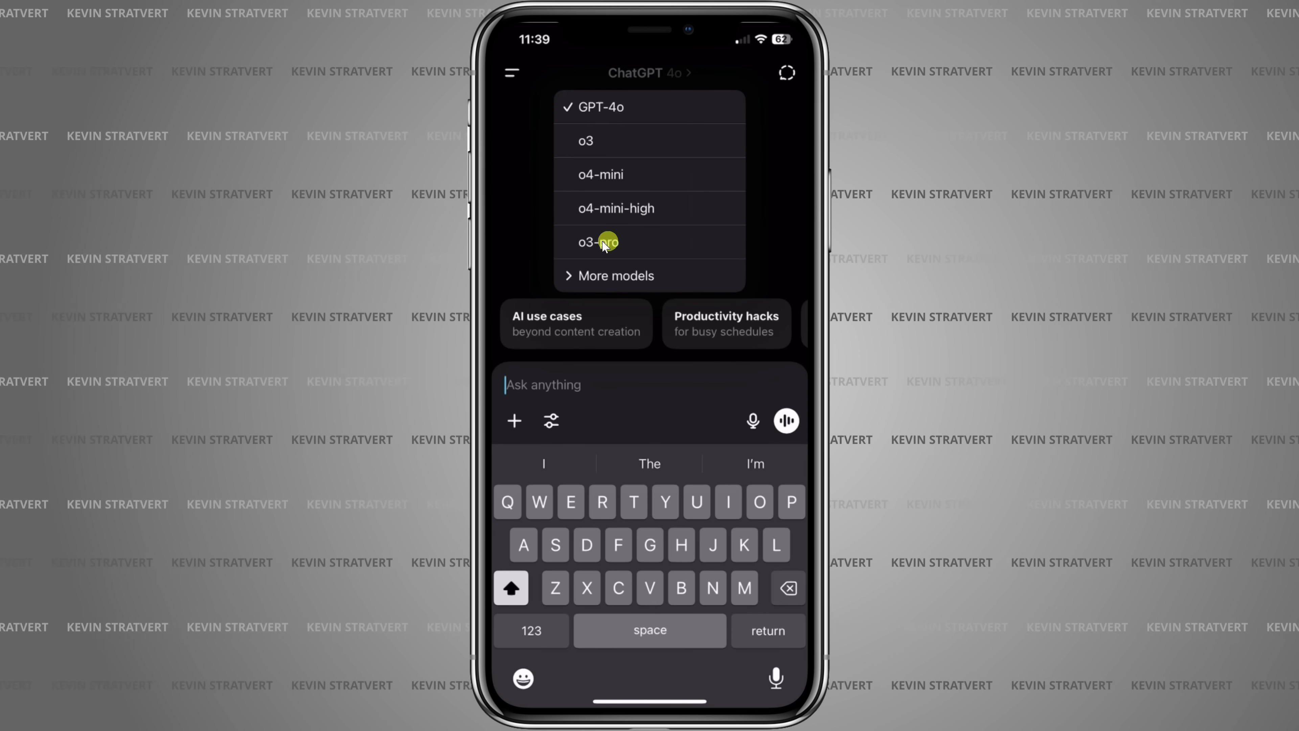
left_click(626, 241)
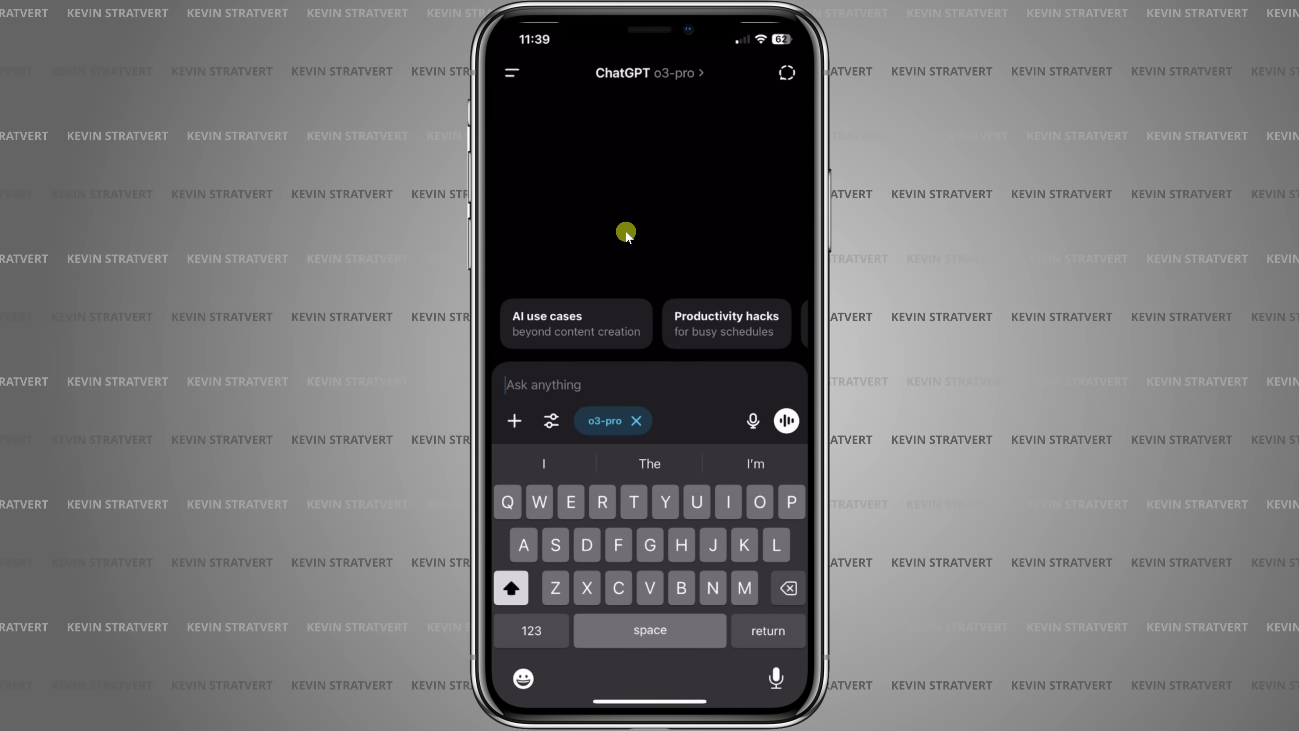
left_click(753, 420)
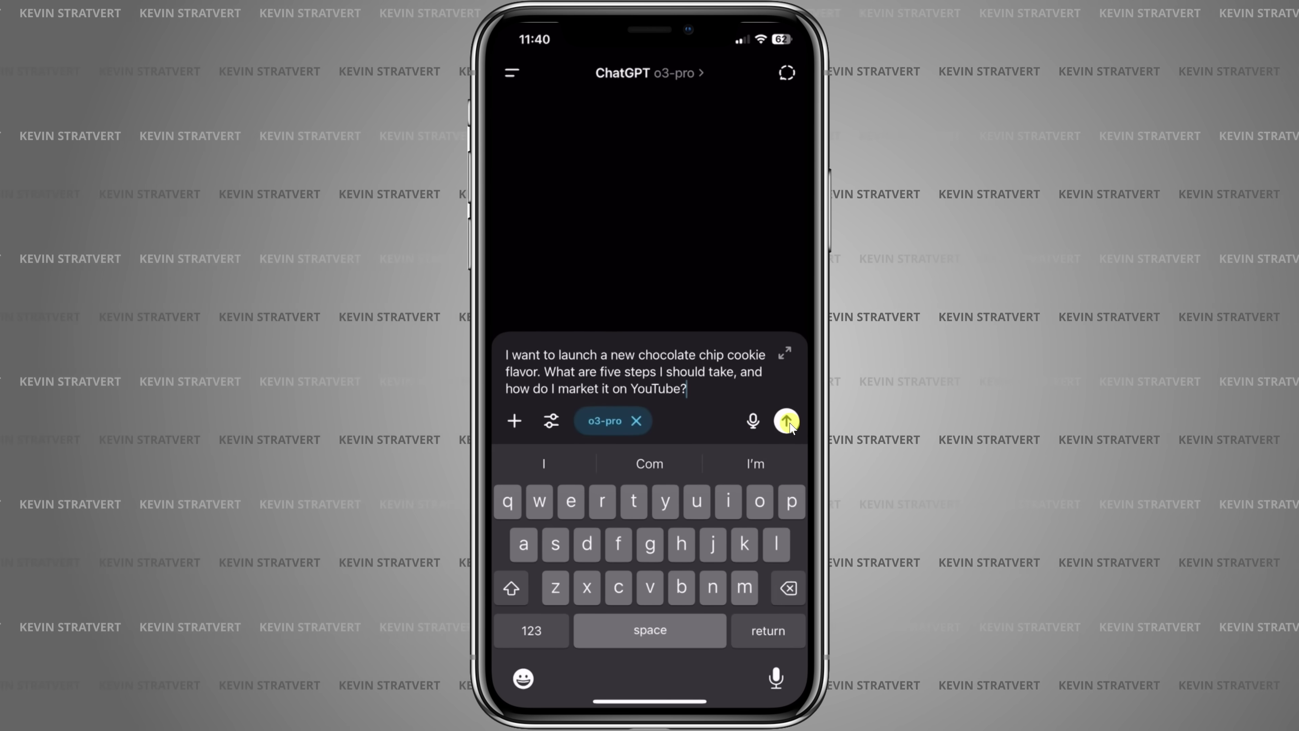
left_click(786, 422)
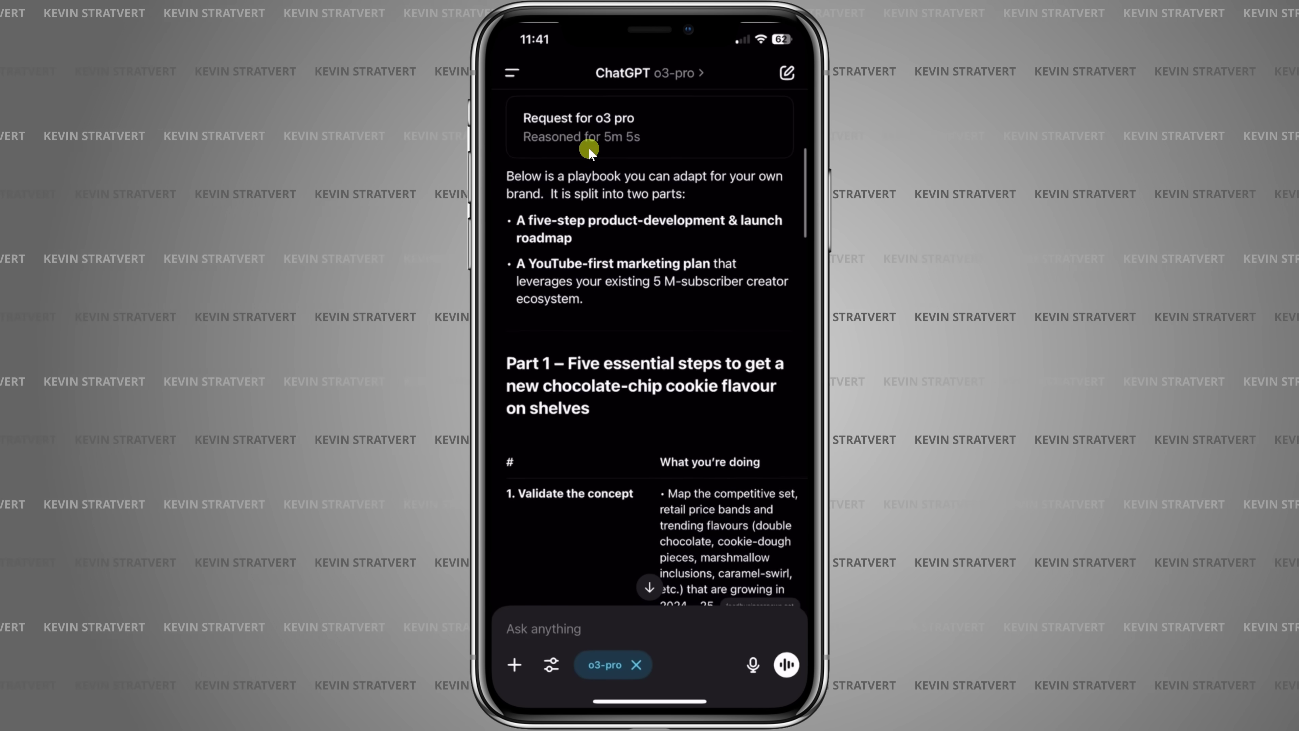
scroll(591, 226, "down", 3)
scroll(683, 384, "down", 5)
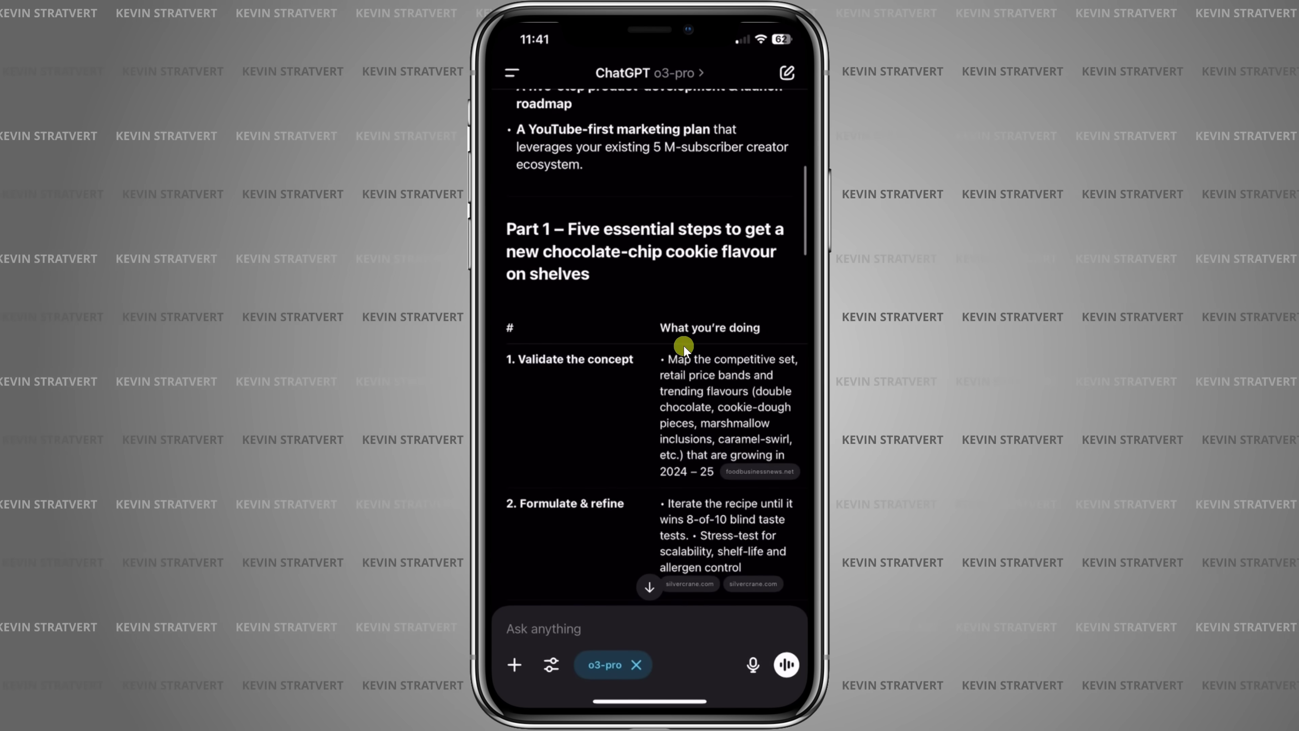
scroll(712, 320, "down", 6)
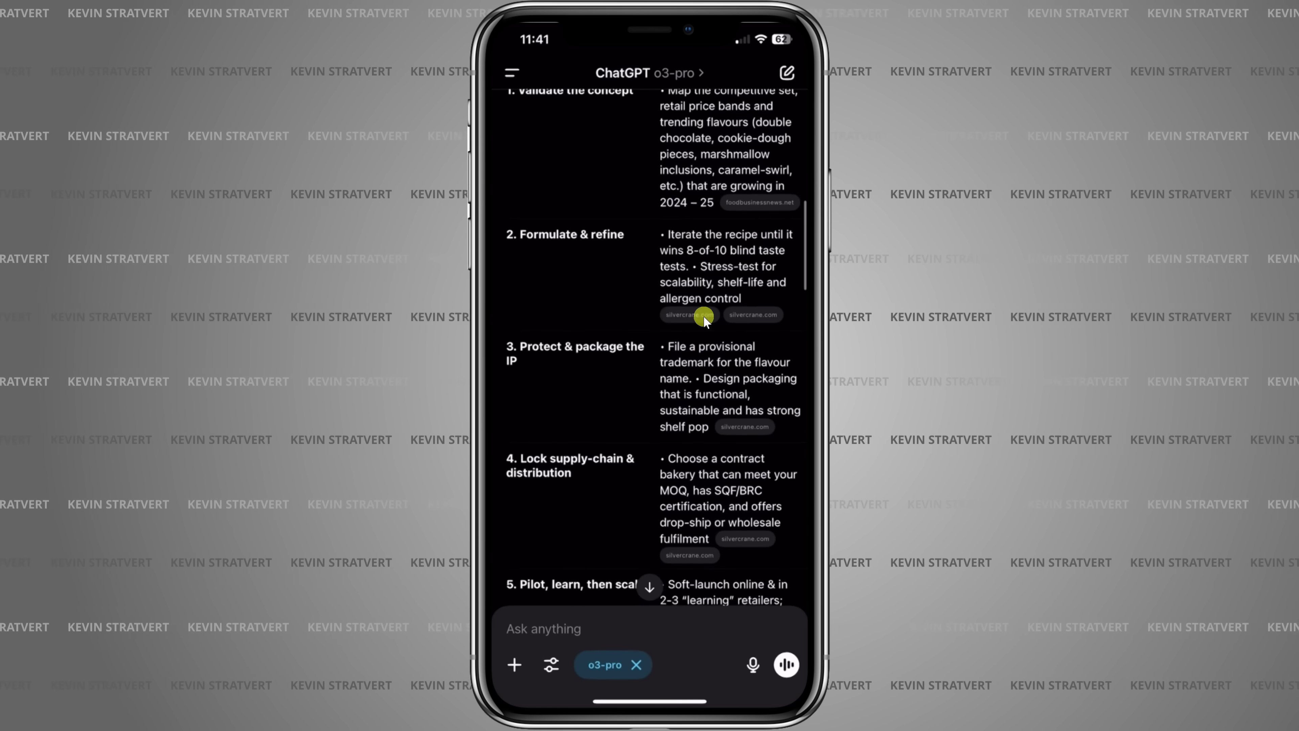
scroll(706, 240, "down", 9)
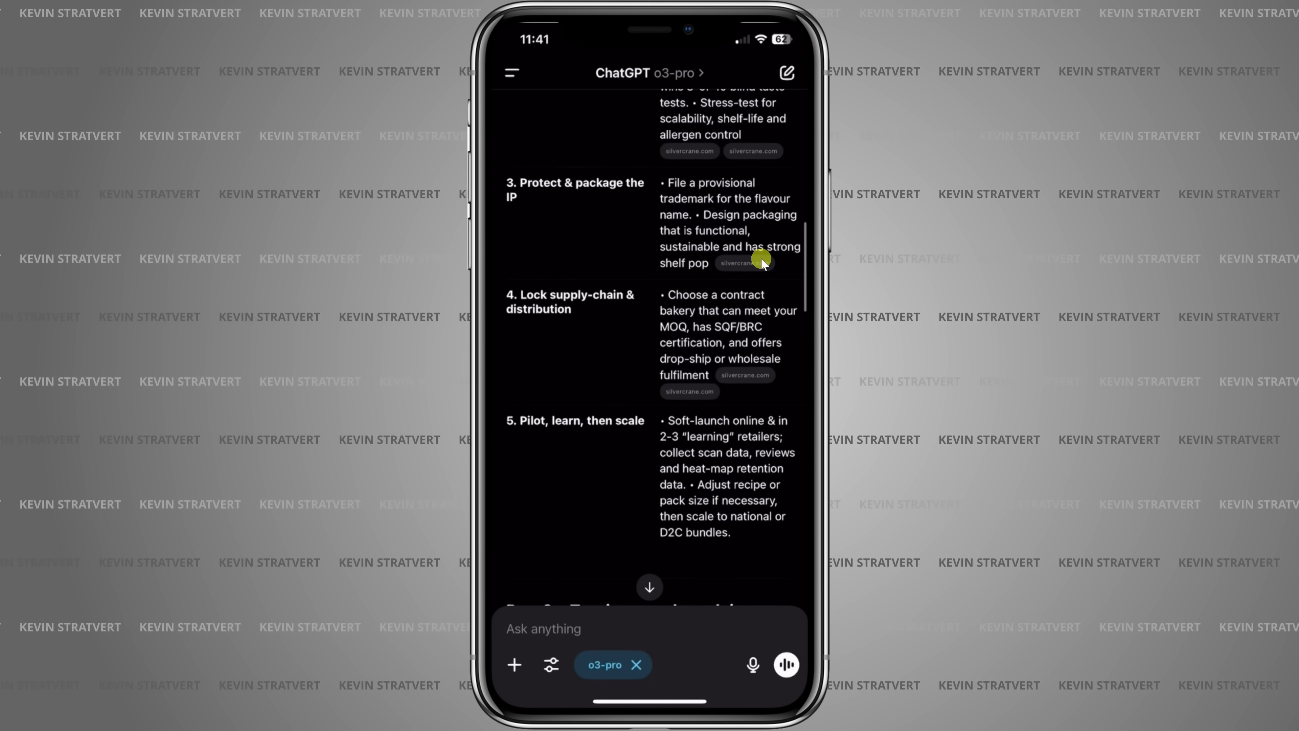
scroll(639, 342, "down", 10)
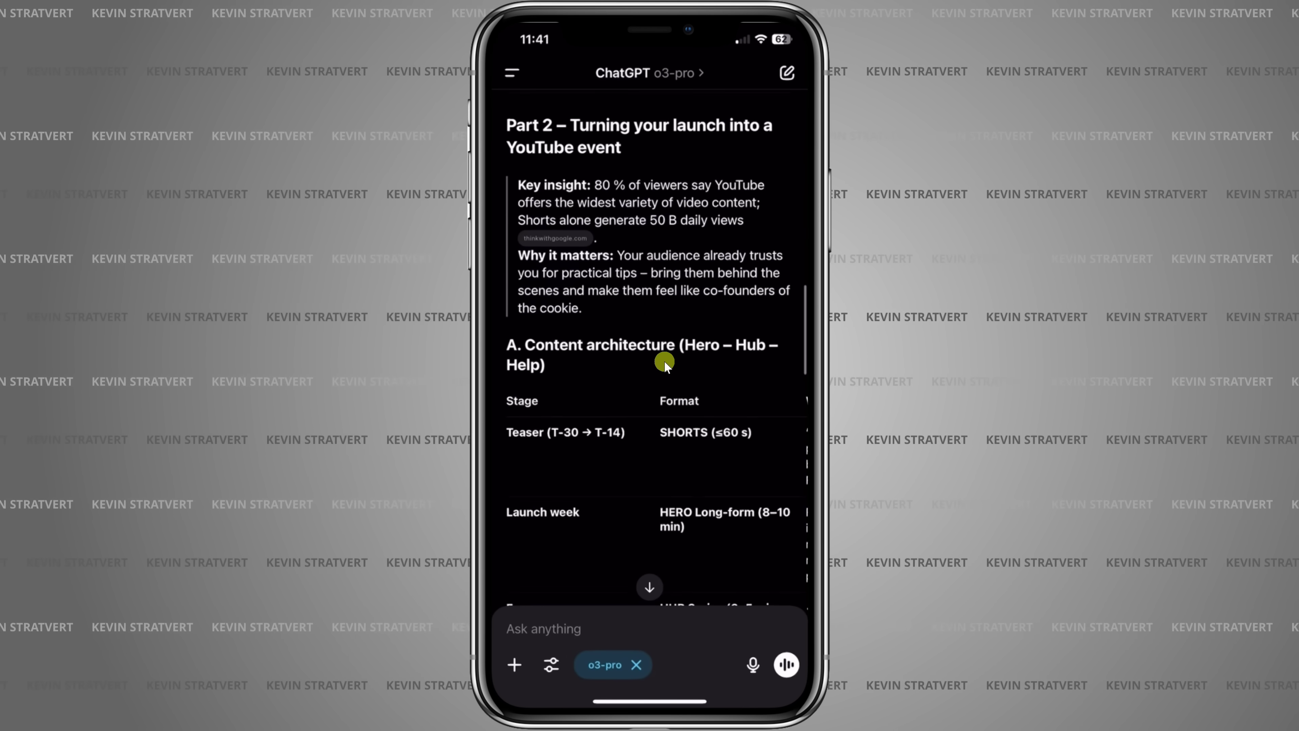